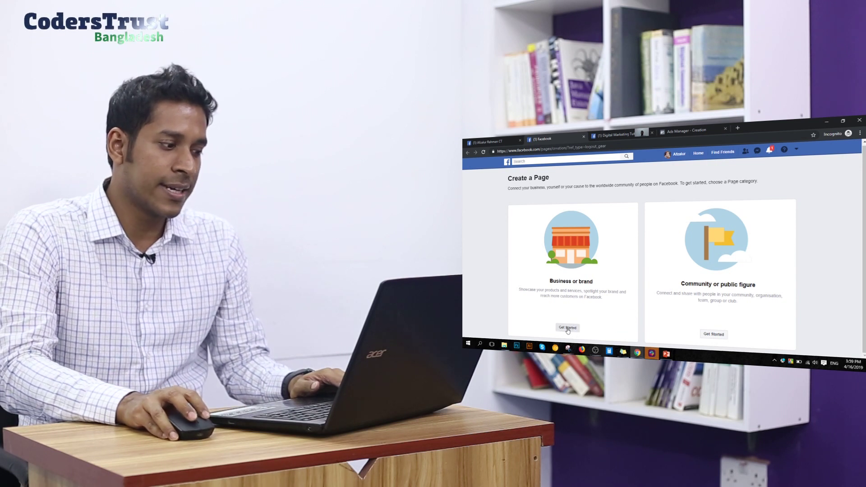
Step: Start a new business or brand page and name it "Digital Marketing Tutorial"
{"action": "left_click", "coordinate": [567, 331]}
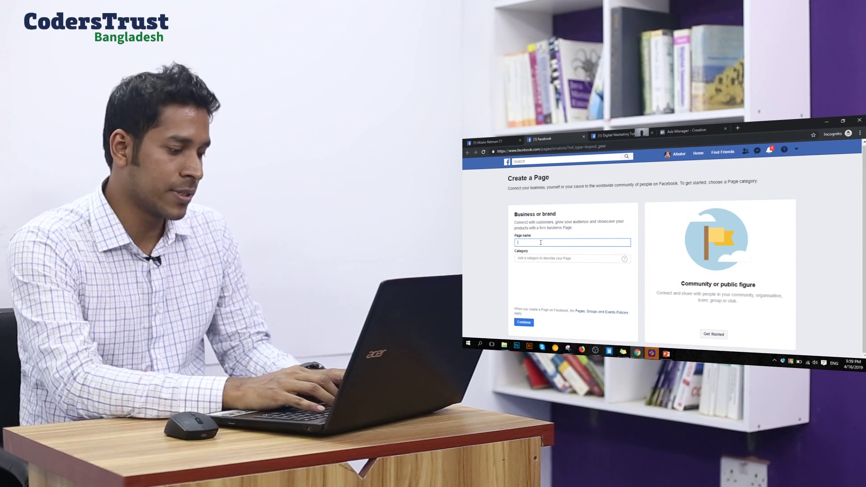
{"action": "type", "text": "Digital Marketing Tutorial"}
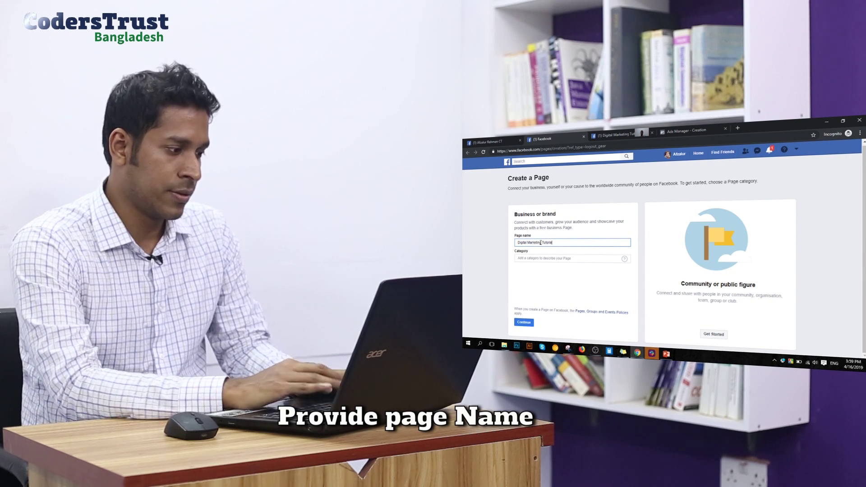
{"action": "key", "text": "Tab"}
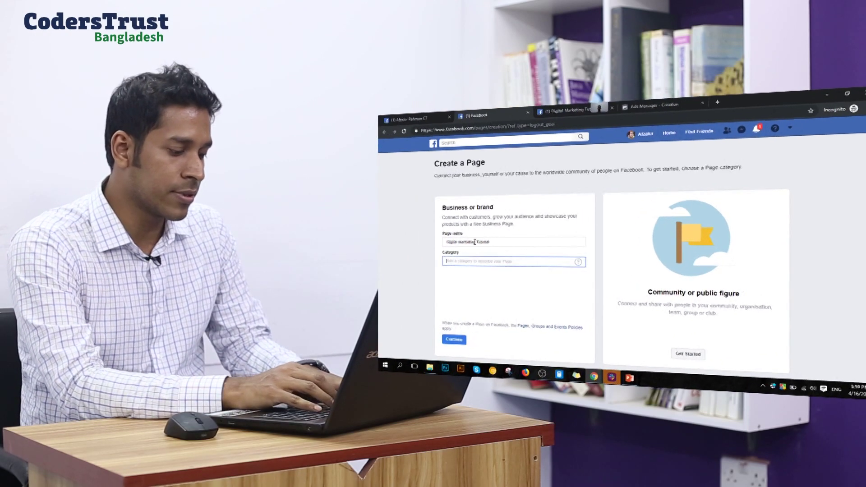
Step: Search the page categories for "local ser" and choose Local service
{"action": "type", "text": "local"}
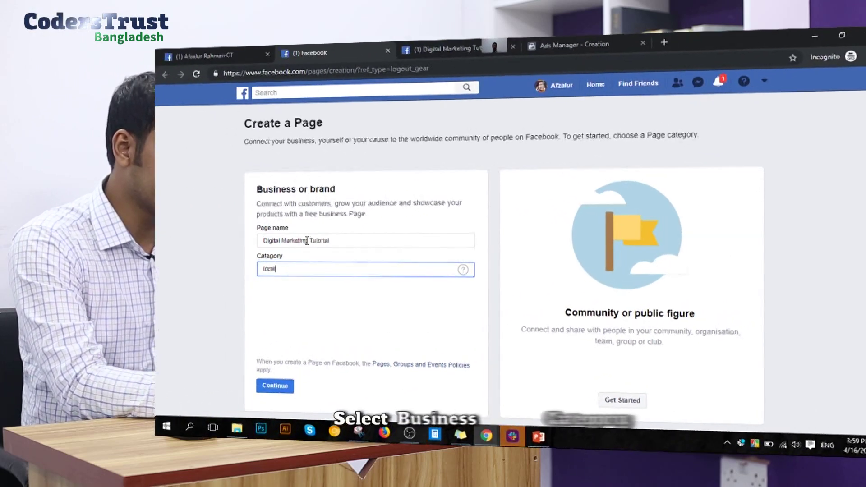
{"action": "key", "text": "BackSpace"}
{"action": "key", "text": "BackSpace"}
{"action": "key", "text": "BackSpace"}
{"action": "key", "text": "BackSpace"}
{"action": "key", "text": "BackSpace"}
{"action": "type", "text": "local ser"}
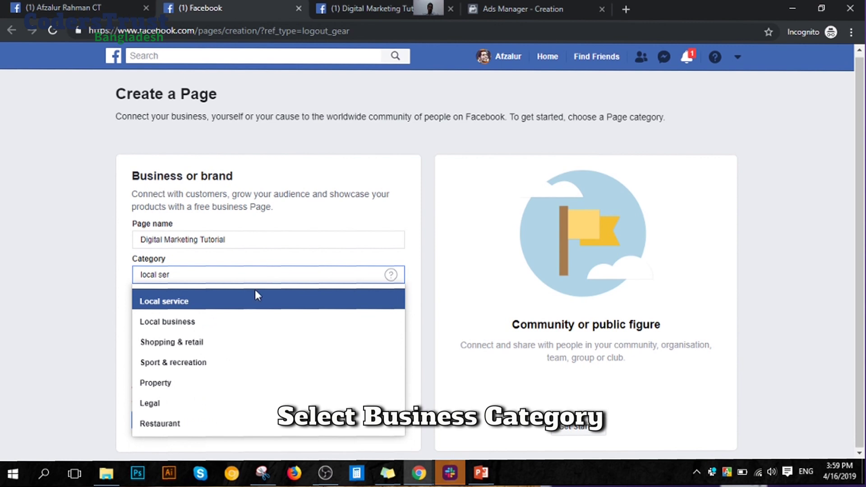
{"action": "left_click", "coordinate": [228, 302]}
Step: Enter the business's street address and add 2 to the page name so it reads "Digital Marketing Tutorial 2"
{"action": "left_click", "coordinate": [191, 280]}
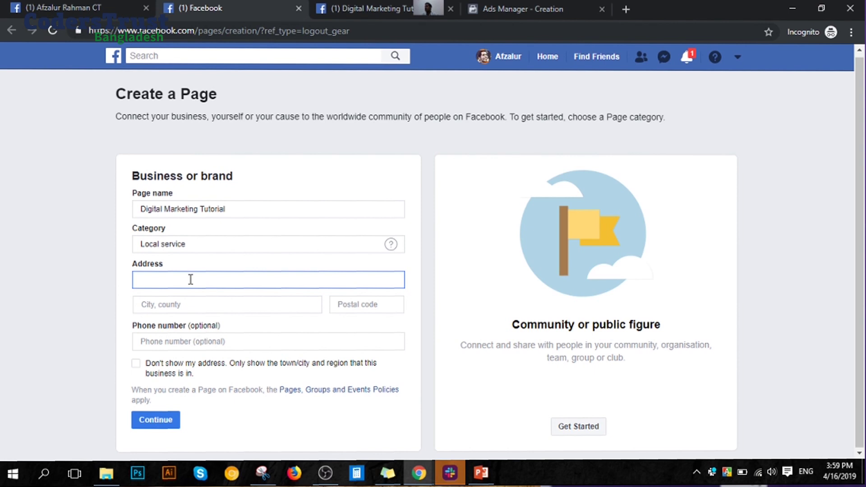
{"action": "type", "text": "333"}
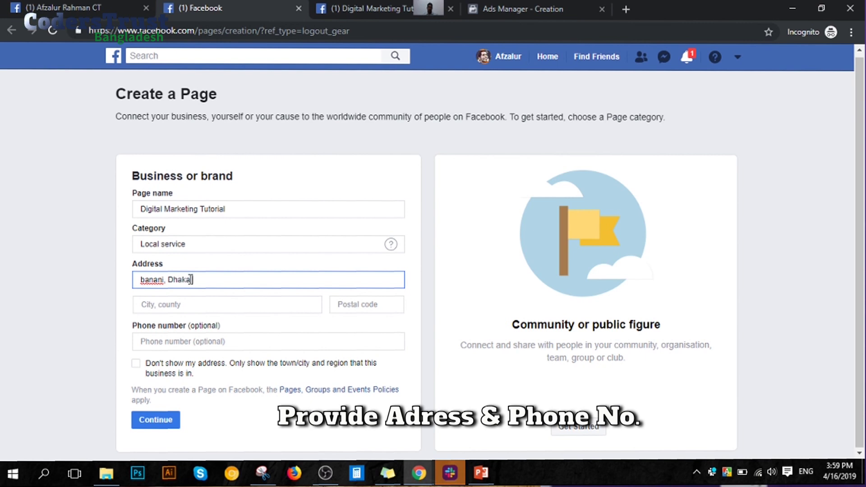
{"action": "left_click", "coordinate": [254, 208]}
{"action": "type", "text": "2"}
Step: Complete the business address by choosing the suggested city and entering the postal code
{"action": "left_click", "coordinate": [188, 303]}
{"action": "type", "text": "Dhaka"}
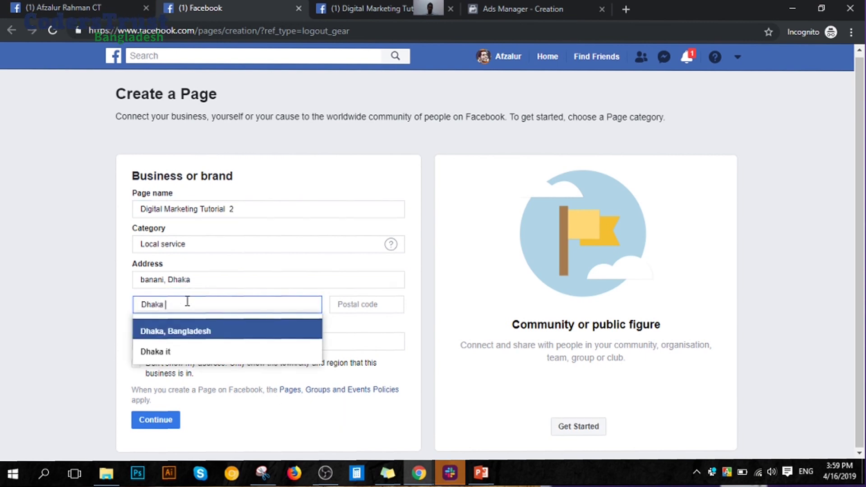
{"action": "left_click", "coordinate": [197, 334]}
{"action": "left_click", "coordinate": [383, 305]}
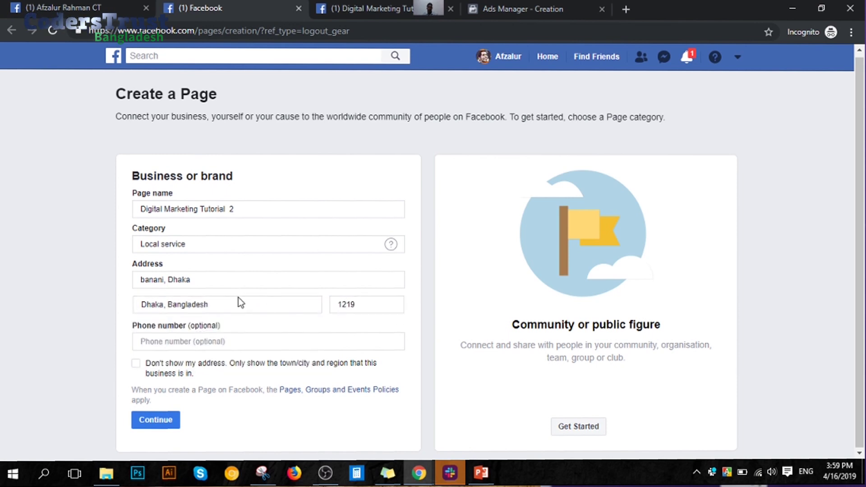
{"action": "left_click", "coordinate": [344, 301]}
{"action": "left_click", "coordinate": [276, 343]}
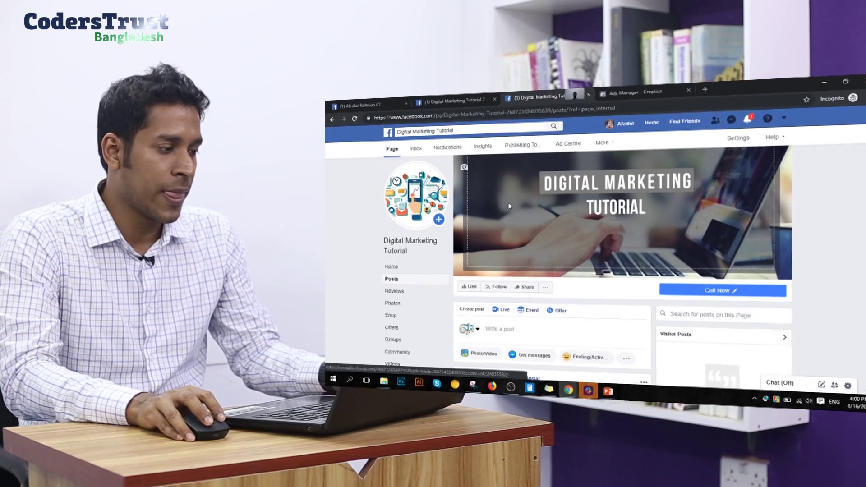
Step: View the Digital Marketing Tutorial page's cover photo, close it and look through the page's posts
{"action": "left_click", "coordinate": [534, 204]}
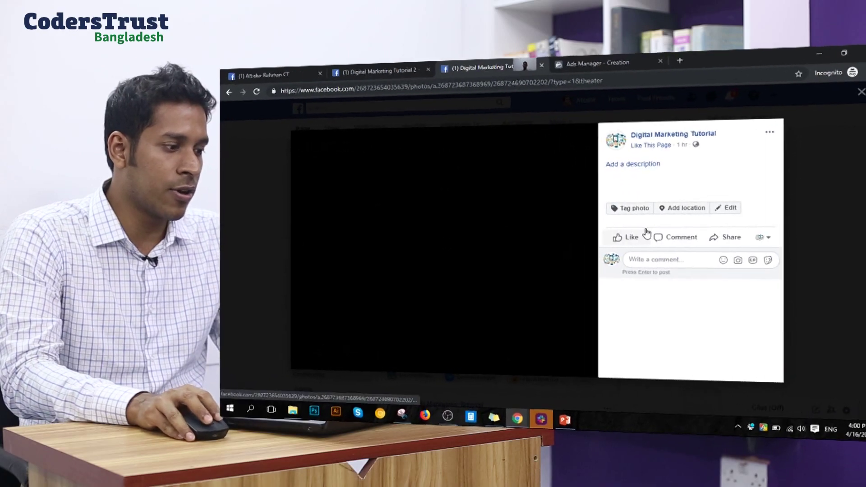
{"action": "key", "text": "Escape"}
{"action": "scroll", "coordinate": [446, 202], "scroll_direction": "down", "scroll_amount": 5}
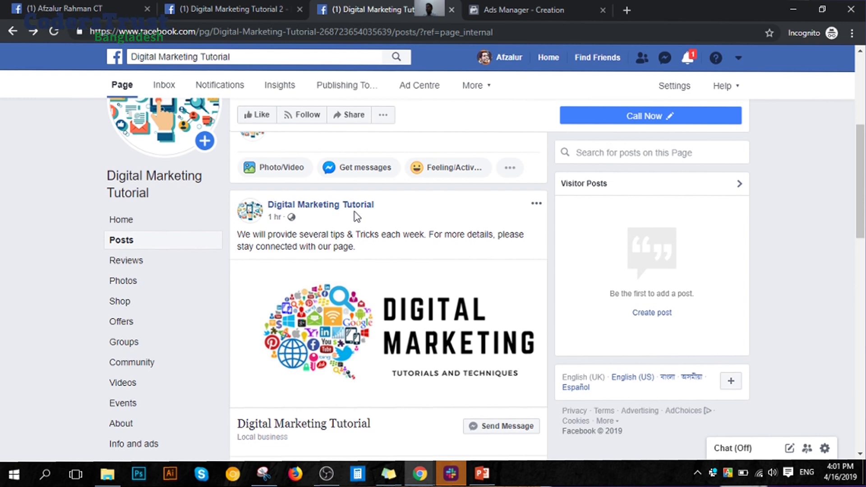
{"action": "scroll", "coordinate": [121, 280], "scroll_direction": "down", "scroll_amount": 3}
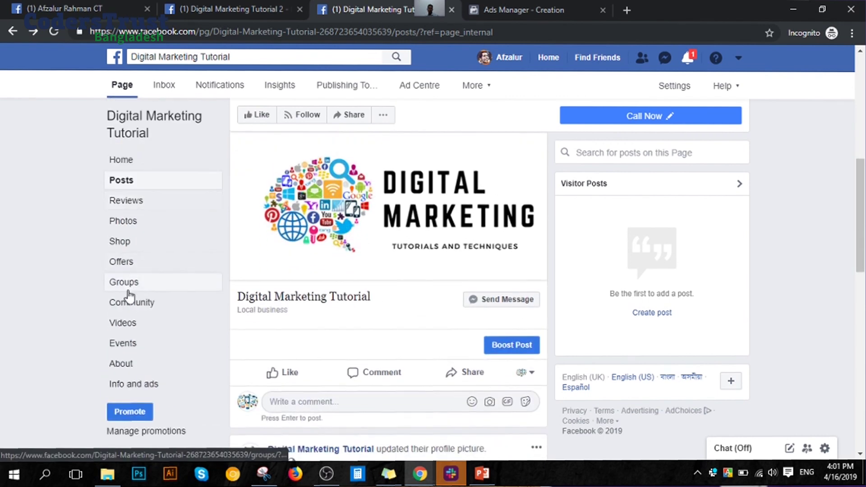
{"action": "scroll", "coordinate": [137, 343], "scroll_direction": "down", "scroll_amount": 3}
Step: Open the page's About section and examine its location, general, business, contact and story information fields
{"action": "left_click", "coordinate": [135, 363]}
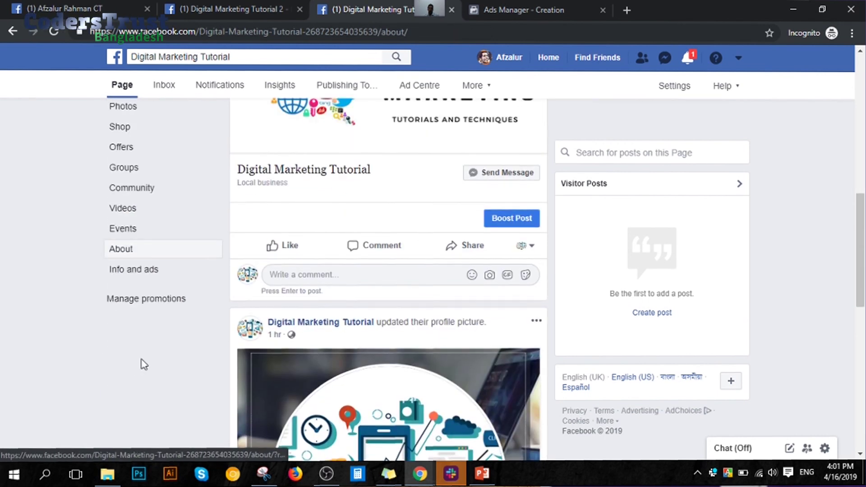
{"action": "scroll", "coordinate": [316, 235], "scroll_direction": "down", "scroll_amount": 4}
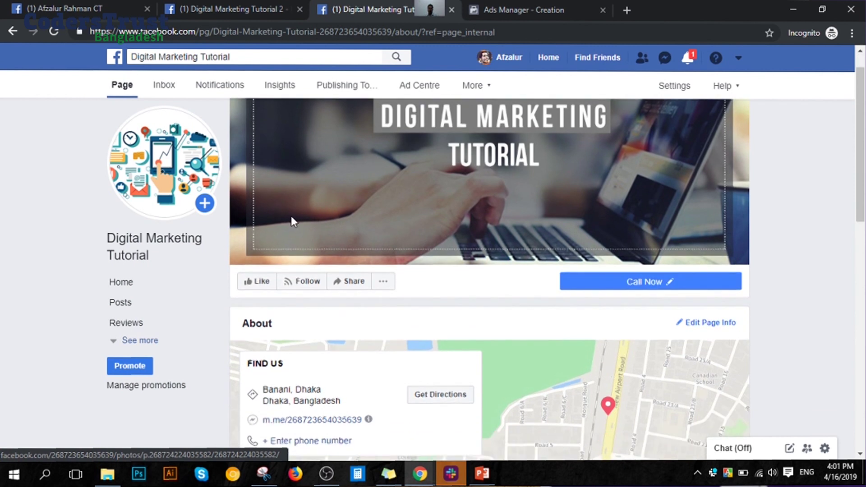
{"action": "scroll", "coordinate": [415, 230], "scroll_direction": "down", "scroll_amount": 4}
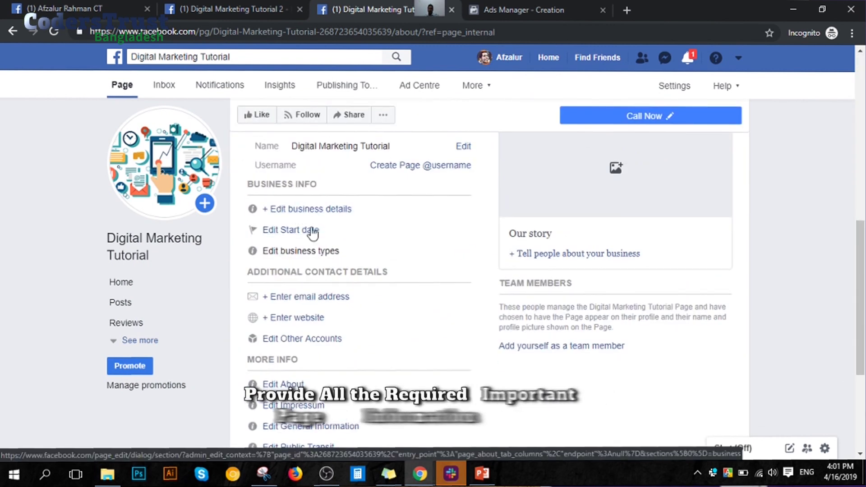
{"action": "scroll", "coordinate": [296, 239], "scroll_direction": "down", "scroll_amount": 1}
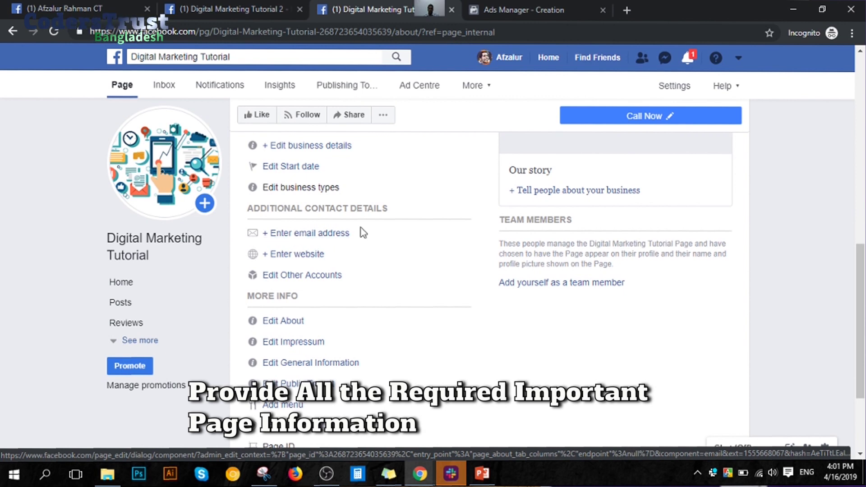
{"action": "scroll", "coordinate": [353, 252], "scroll_direction": "down", "scroll_amount": 2}
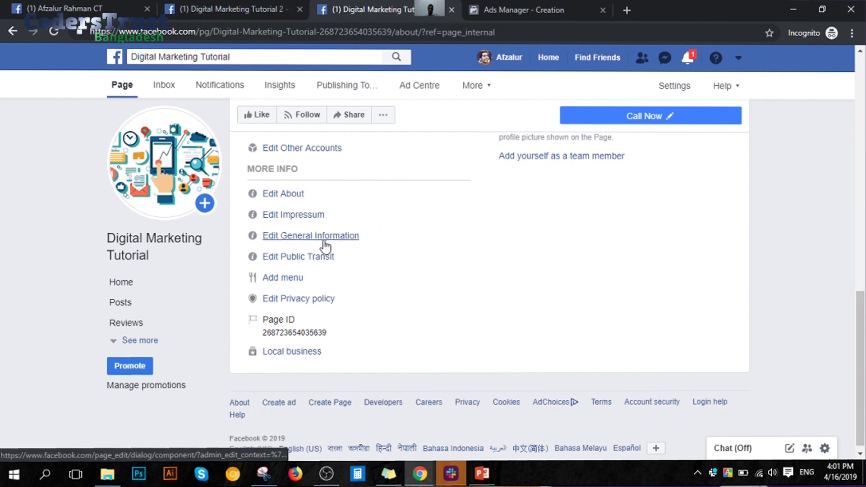
{"action": "scroll", "coordinate": [336, 282], "scroll_direction": "down", "scroll_amount": 1}
{"action": "scroll", "coordinate": [340, 289], "scroll_direction": "up", "scroll_amount": 10}
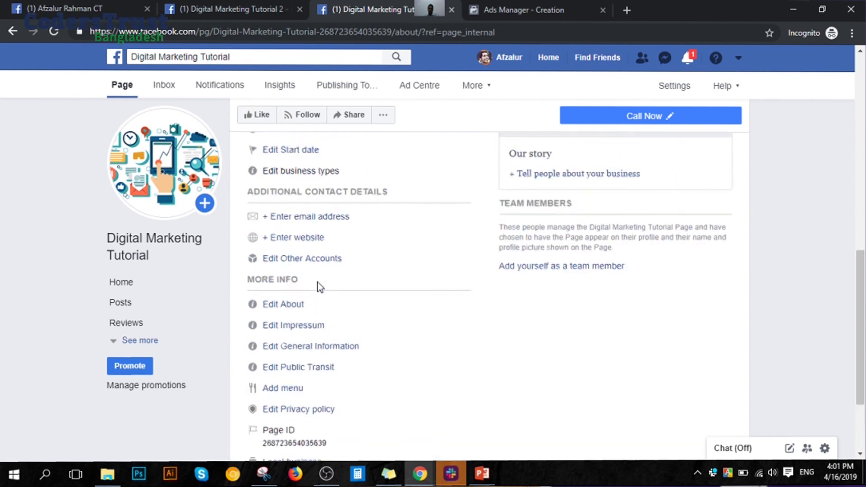
{"action": "scroll", "coordinate": [350, 264], "scroll_direction": "down", "scroll_amount": 2}
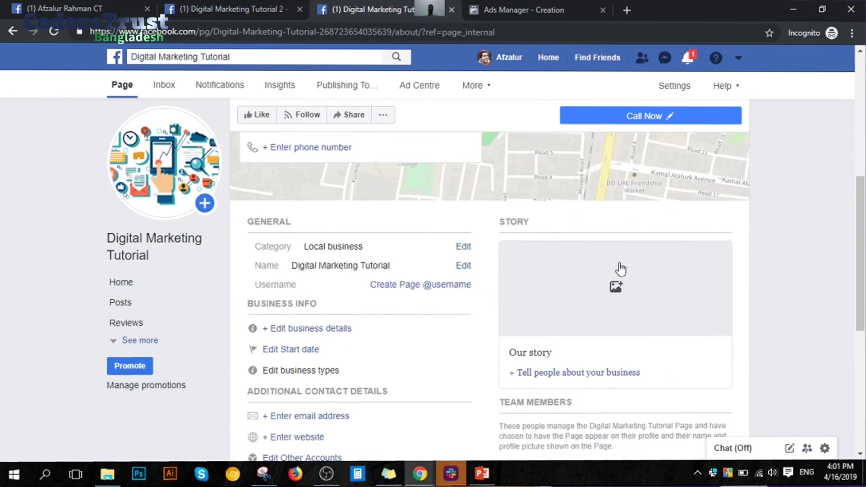
{"action": "scroll", "coordinate": [618, 266], "scroll_direction": "down", "scroll_amount": 3}
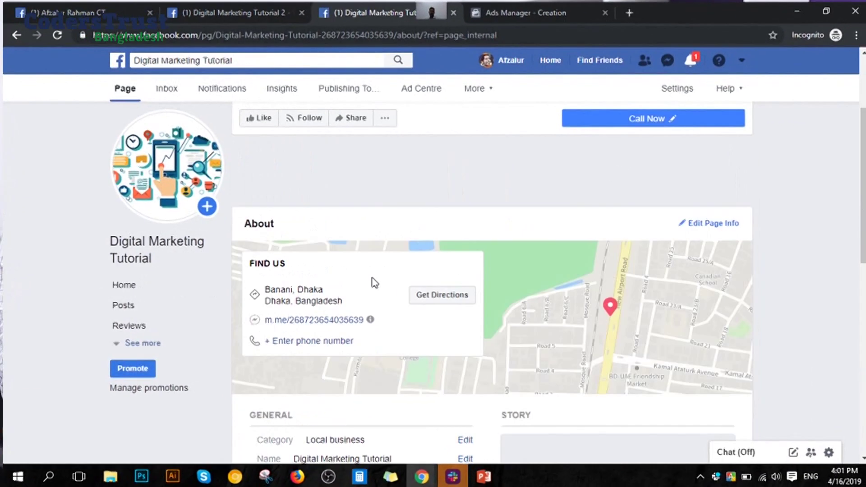
{"action": "scroll", "coordinate": [374, 283], "scroll_direction": "up", "scroll_amount": 5}
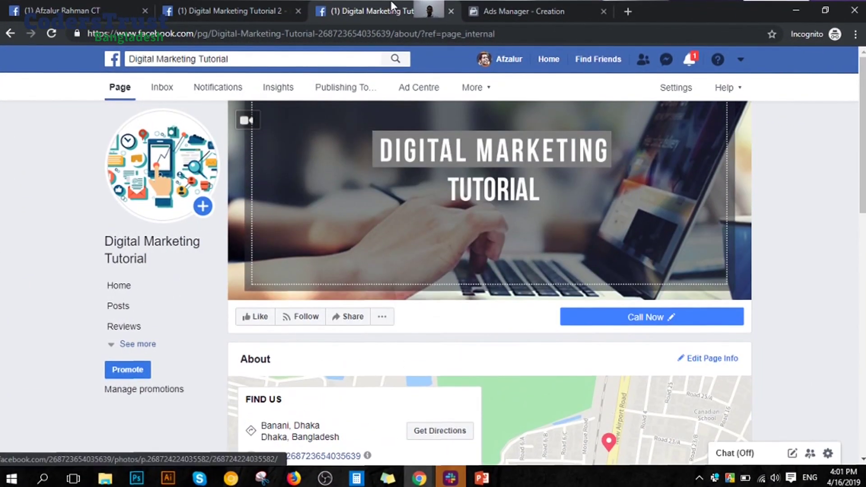
{"action": "left_click", "coordinate": [284, 5]}
{"action": "left_click", "coordinate": [333, 2]}
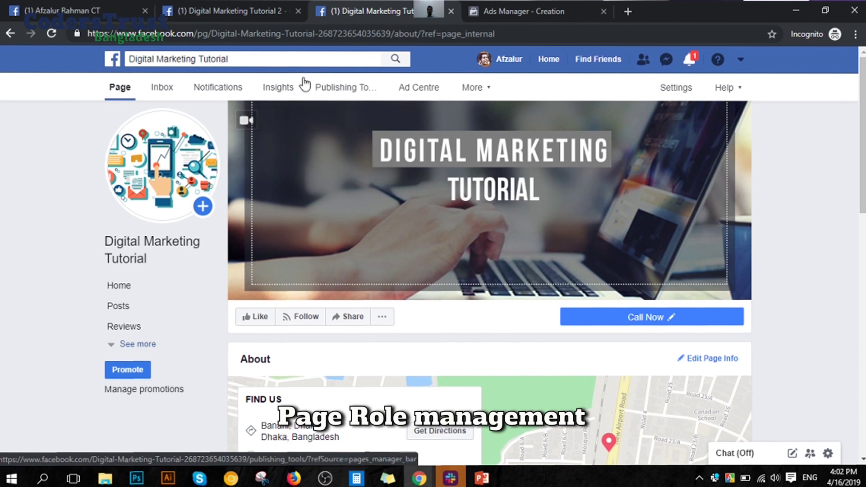
{"action": "left_click", "coordinate": [270, 10]}
{"action": "left_click", "coordinate": [360, 11]}
Step: Open the Digital Marketing Tutorial page's settings and go to the form for assigning a new page role
{"action": "left_click", "coordinate": [678, 90]}
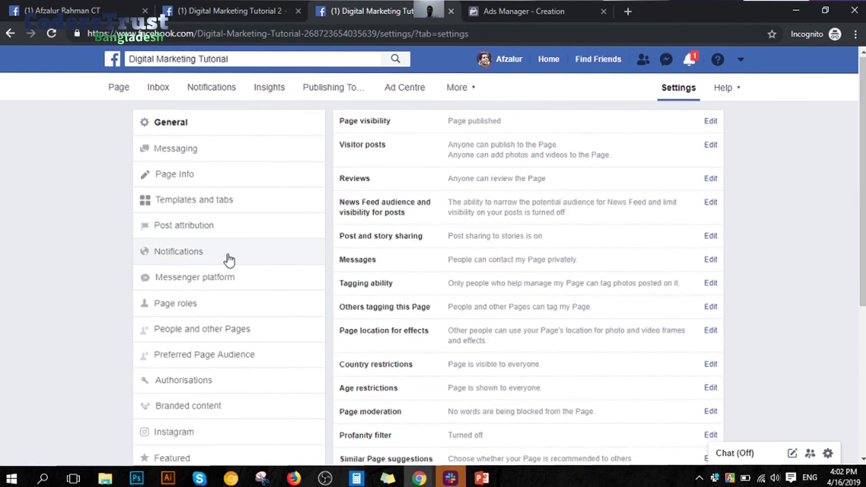
{"action": "scroll", "coordinate": [229, 260], "scroll_direction": "down", "scroll_amount": 2}
{"action": "left_click", "coordinate": [175, 244]}
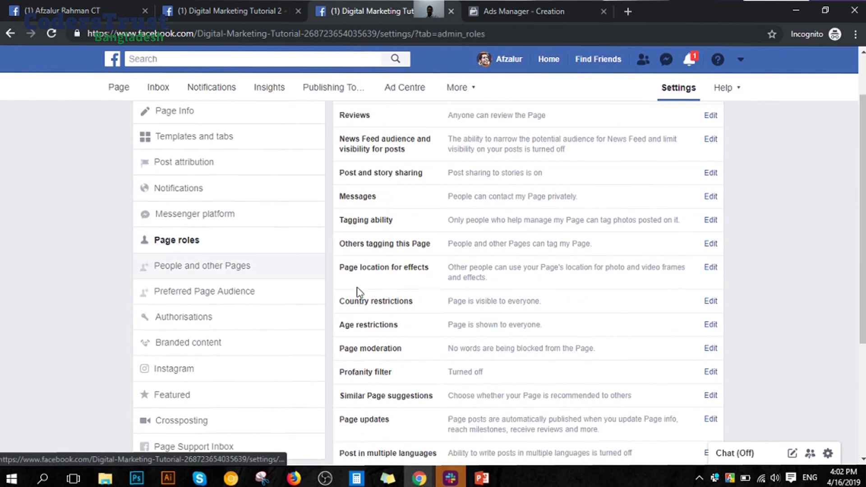
{"action": "scroll", "coordinate": [504, 283], "scroll_direction": "down", "scroll_amount": 1}
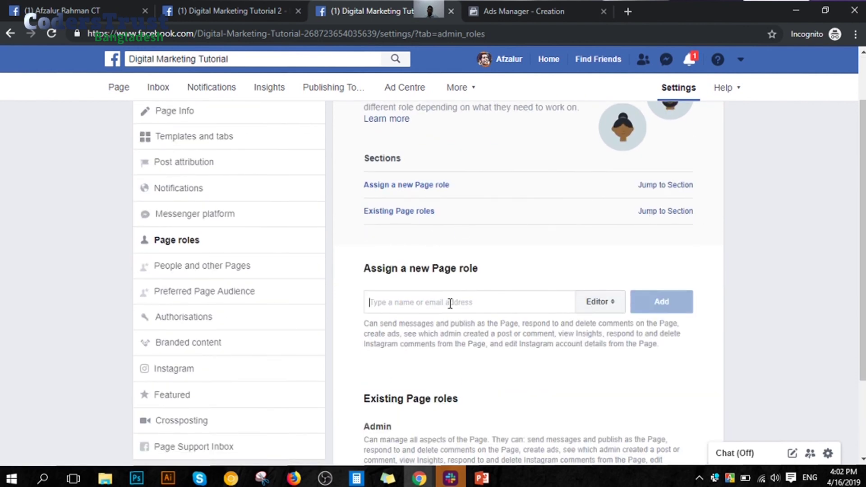
Step: Pick a person by name for a new page role and view the available role types without choosing another
{"action": "left_click", "coordinate": [449, 303]}
{"action": "type", "text": "ta"}
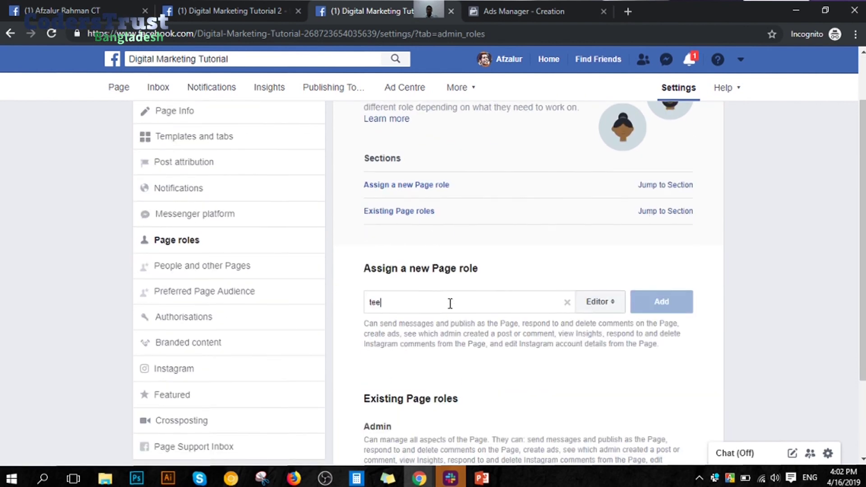
{"action": "type", "text": "rek"}
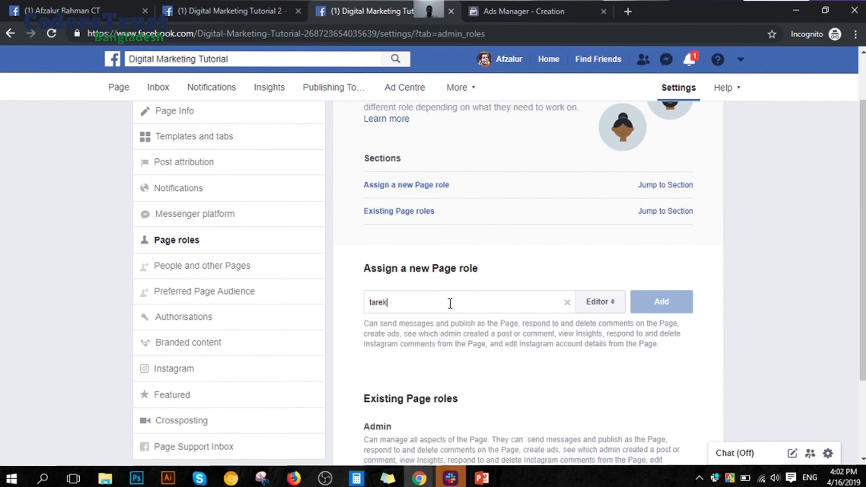
{"action": "left_click", "coordinate": [448, 332]}
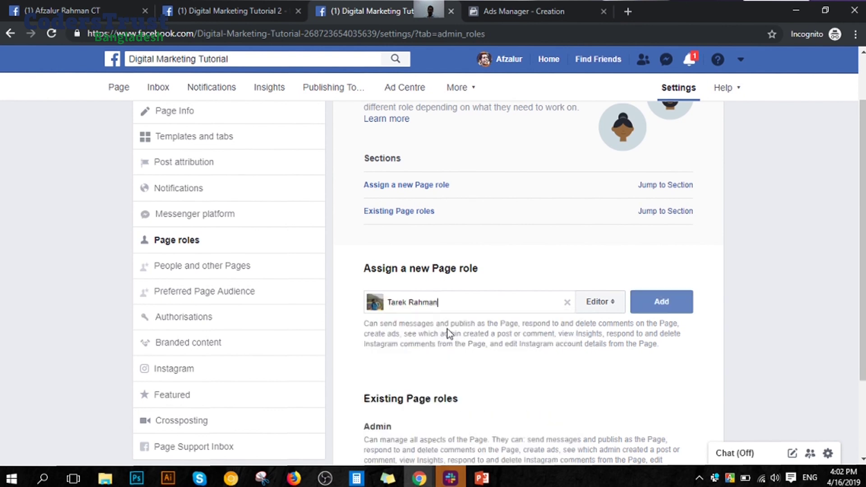
{"action": "left_click", "coordinate": [613, 302]}
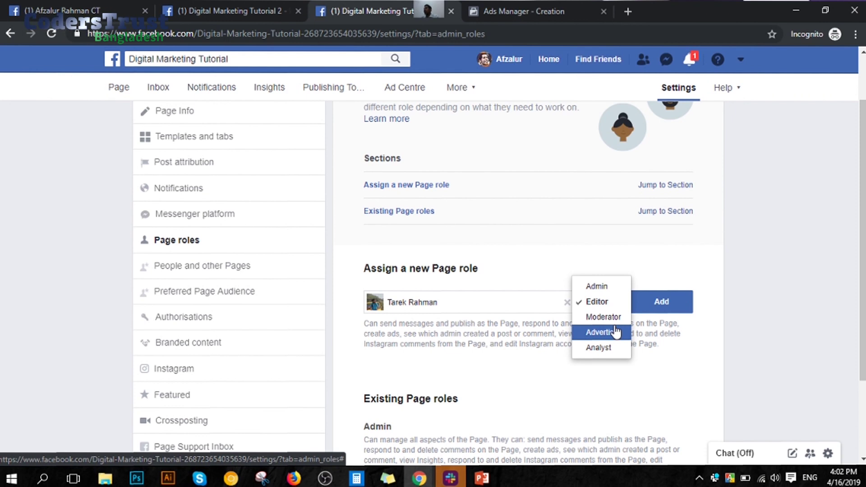
{"action": "left_click", "coordinate": [447, 334]}
Step: Leave the page role settings and return to the Digital Marketing Tutorial page's home view
{"action": "scroll", "coordinate": [447, 334], "scroll_direction": "up", "scroll_amount": 2}
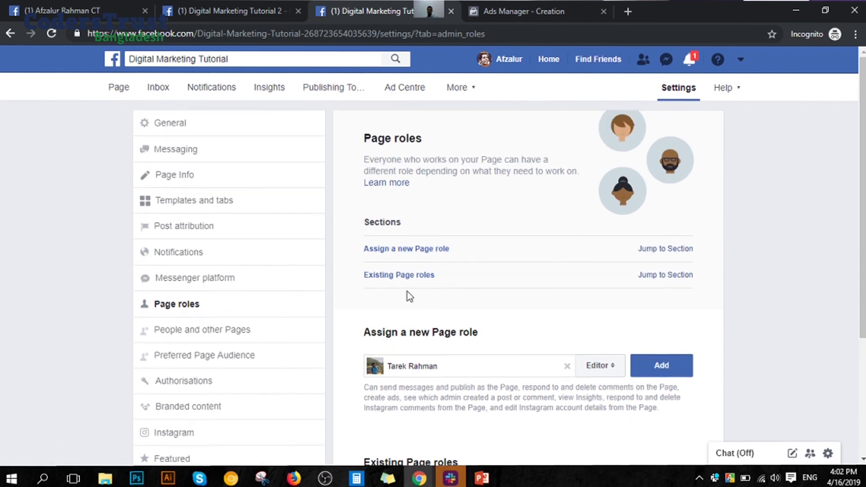
{"action": "left_click", "coordinate": [119, 89]}
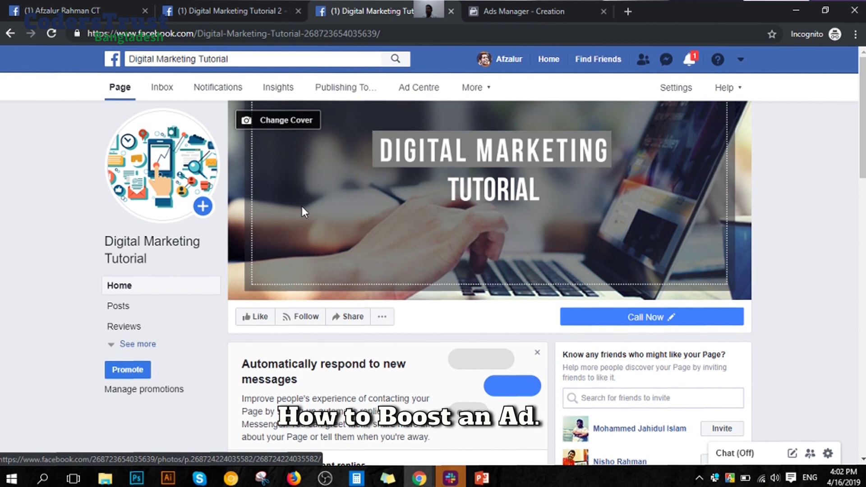
{"action": "left_click", "coordinate": [471, 11]}
{"action": "left_click", "coordinate": [397, 11]}
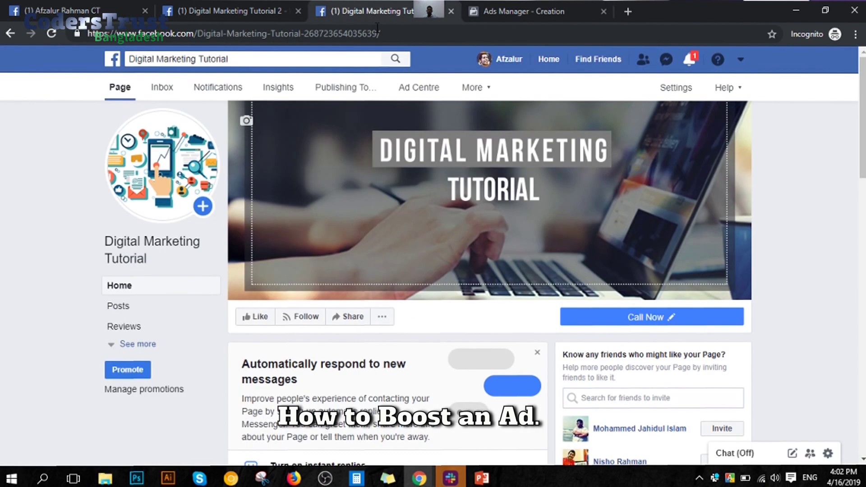
Step: From the personal profile, open Create Ads in a new browser tab and switch to Ads Manager
{"action": "left_click", "coordinate": [227, 5]}
{"action": "left_click", "coordinate": [116, 4]}
{"action": "left_click", "coordinate": [740, 59]}
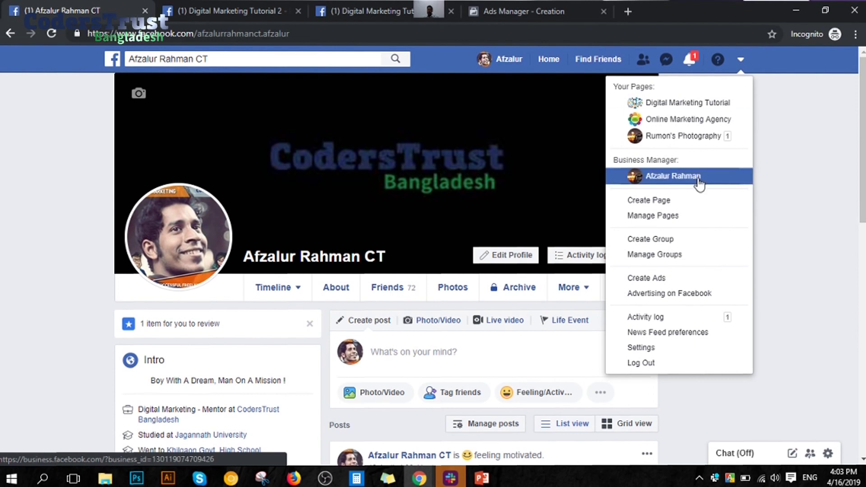
{"action": "left_click", "coordinate": [662, 283], "text": "ctrl"}
{"action": "left_click", "coordinate": [220, 2]}
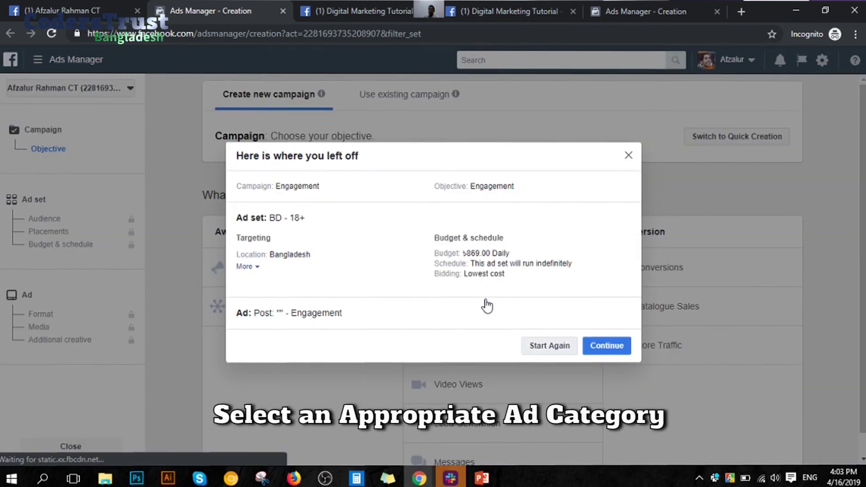
Step: Start the campaign over instead of continuing the saved draft and choose Engagement as its objective
{"action": "left_click", "coordinate": [550, 348]}
{"action": "left_click", "coordinate": [444, 346]}
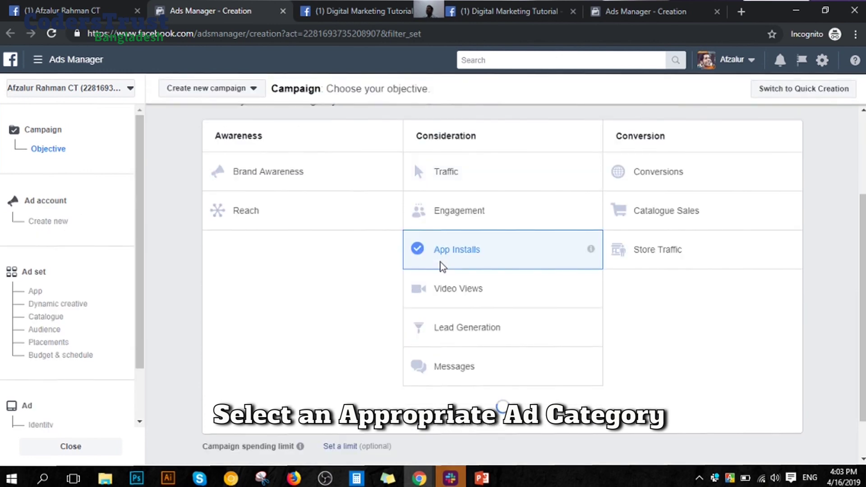
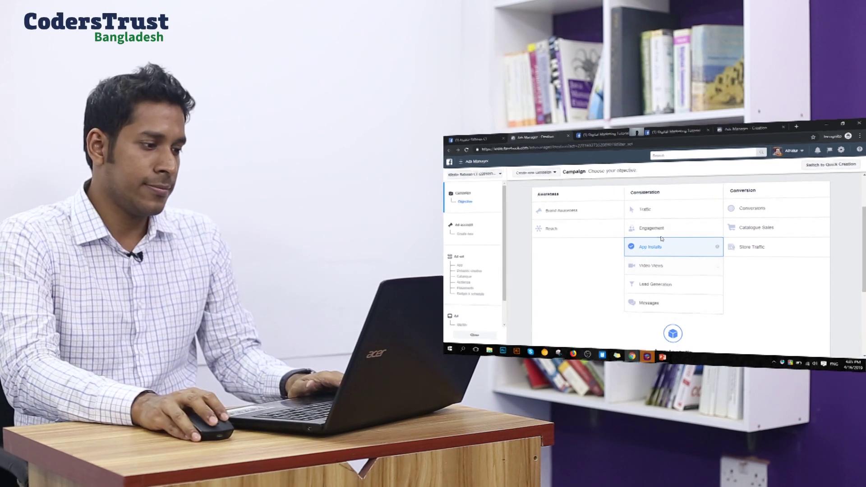
{"action": "left_click", "coordinate": [658, 229]}
Step: Name the Post Engagement campaign "Digital Marketing Tutorial" and continue to the ad account setup
{"action": "scroll", "coordinate": [613, 252], "scroll_direction": "down", "scroll_amount": 3}
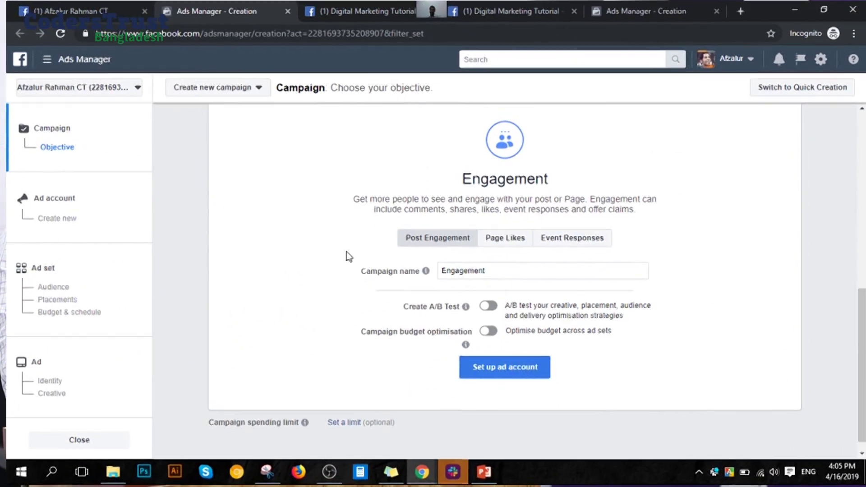
{"action": "double_click", "coordinate": [512, 273]}
{"action": "key", "text": "BackSpace"}
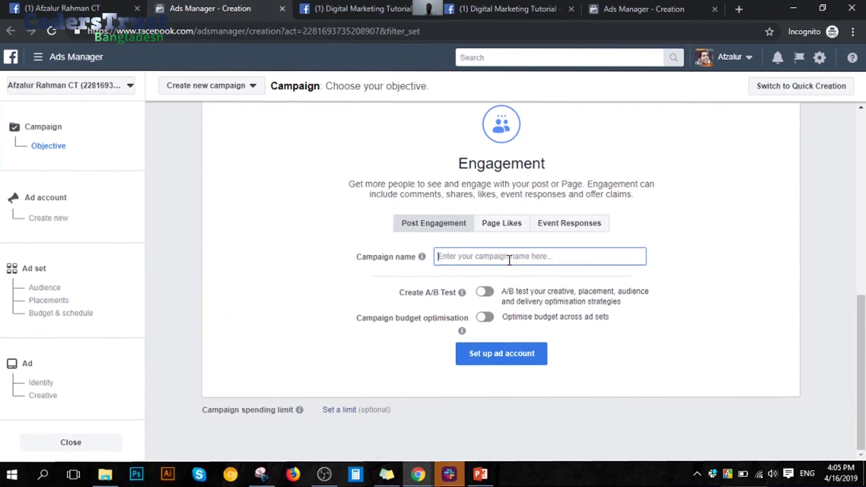
{"action": "type", "text": "D"}
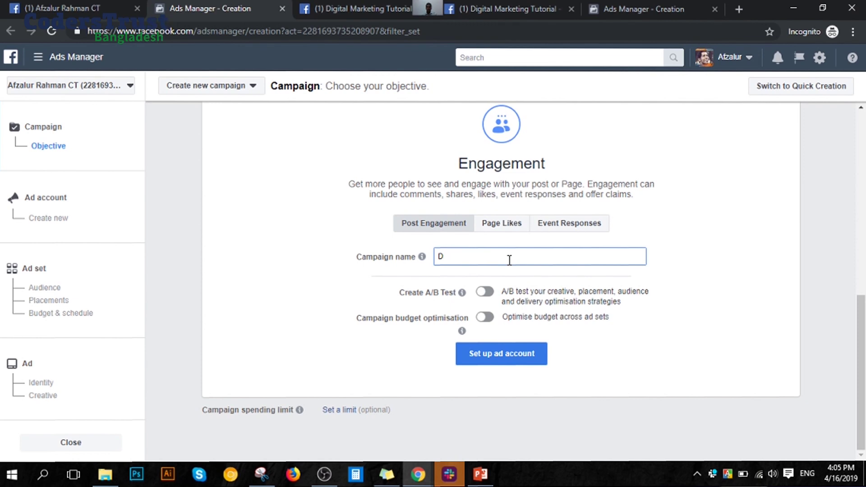
{"action": "type", "text": "ut"}
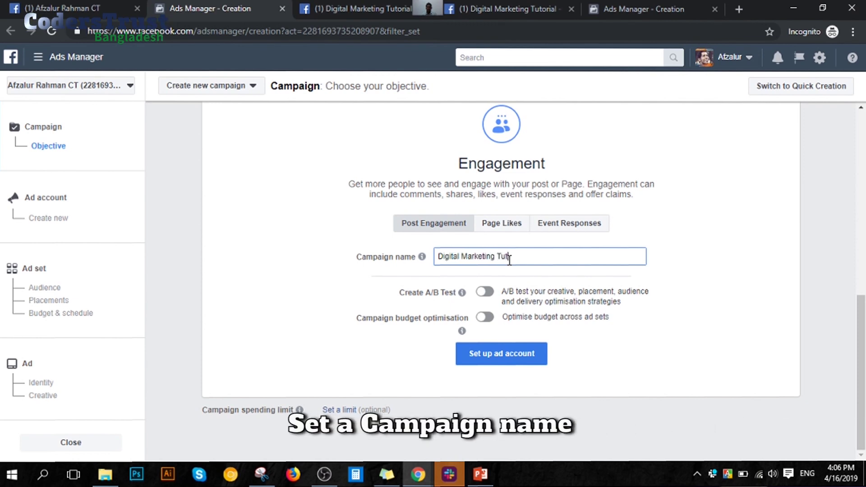
{"action": "type", "text": "ital Marketing Tutorial"}
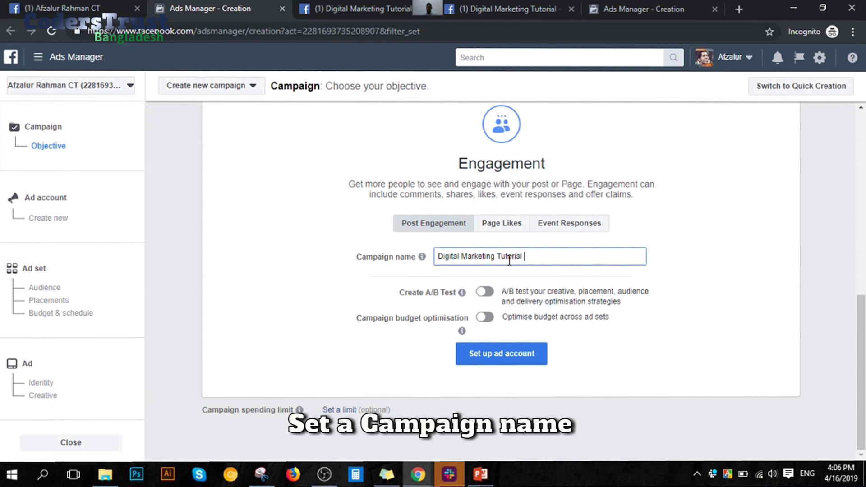
{"action": "left_click", "coordinate": [505, 361]}
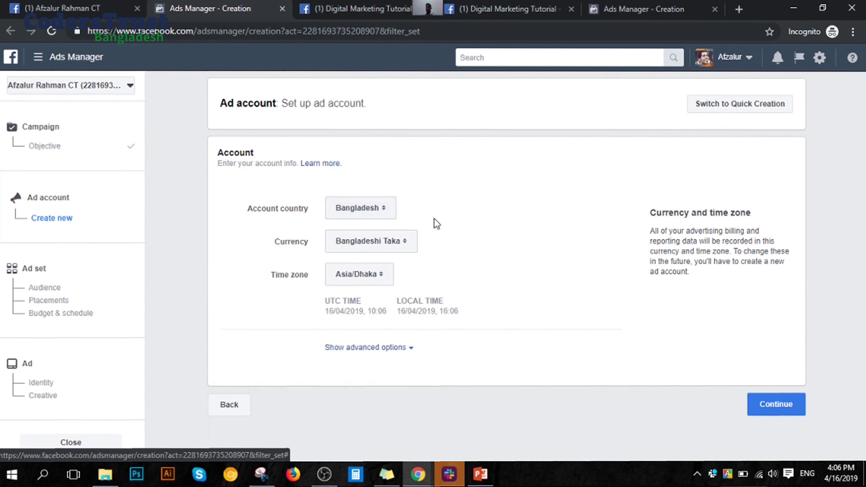
Step: Accept the preset ad account country, currency and time zone, and name the new ad set "Digital Marketing Tutorial"
{"action": "left_click", "coordinate": [782, 407]}
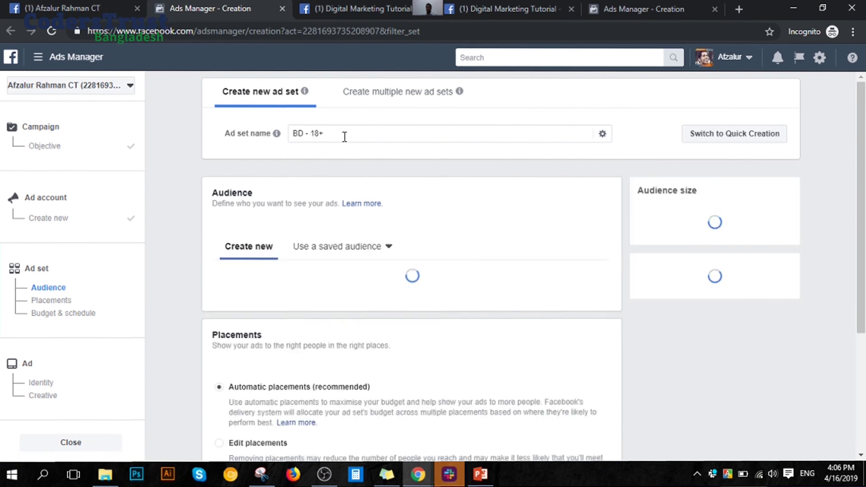
{"action": "triple_click", "coordinate": [345, 137]}
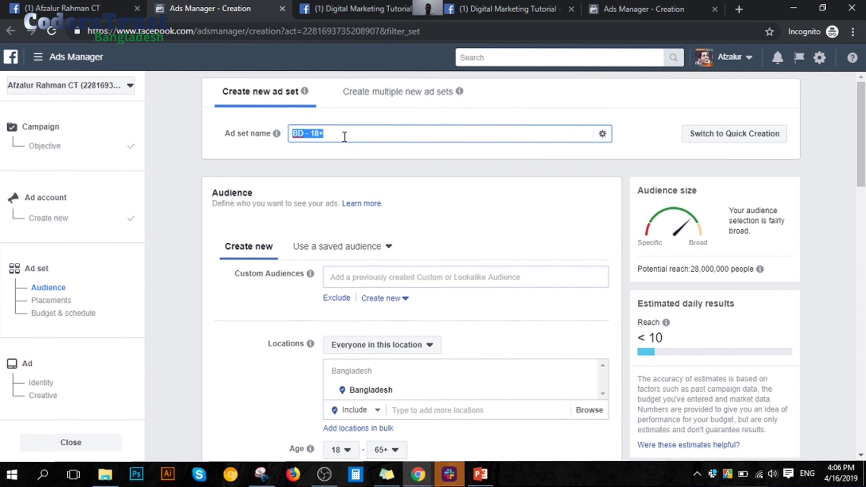
{"action": "key", "text": "BackSpace"}
{"action": "type", "text": "Di"}
{"action": "key", "text": "BackSpace"}
{"action": "key", "text": "BackSpace"}
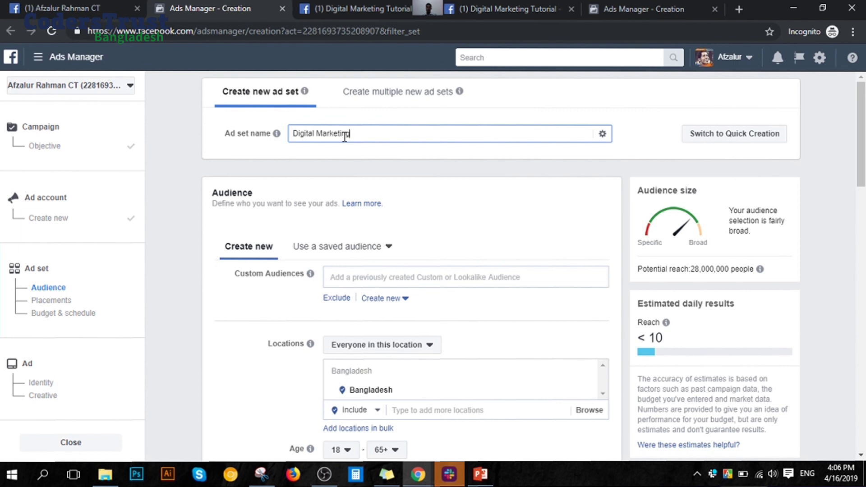
{"action": "type", "text": "Digital Marketing Tuo"}
{"action": "key", "text": "BackSpace"}
{"action": "type", "text": "torial"}
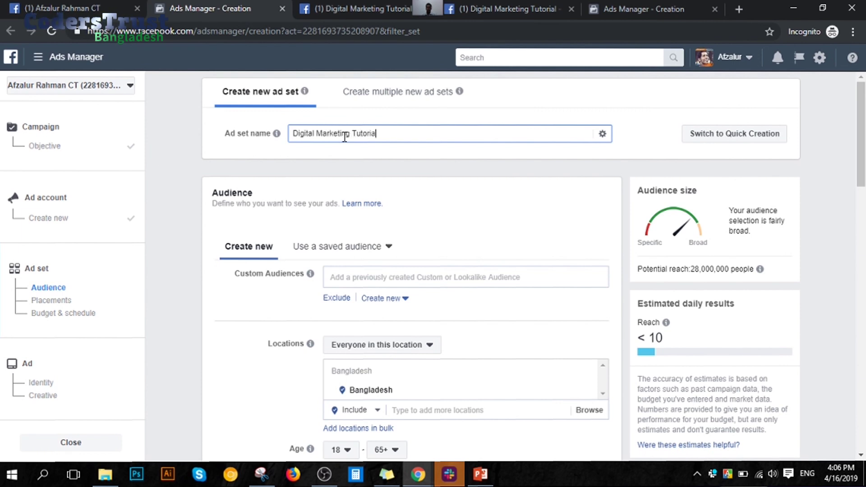
{"action": "left_click", "coordinate": [366, 277]}
{"action": "left_click", "coordinate": [280, 290]}
Step: Narrow the ad set's audience location to the city of Dhaka, Dhaka Division, Bangladesh
{"action": "scroll", "coordinate": [288, 270], "scroll_direction": "down", "scroll_amount": 2}
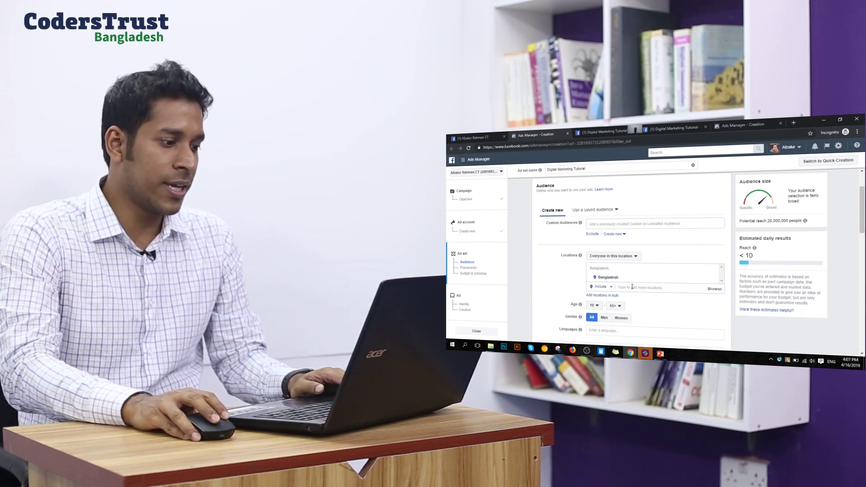
{"action": "left_click", "coordinate": [632, 286]}
{"action": "type", "text": "Dhak"}
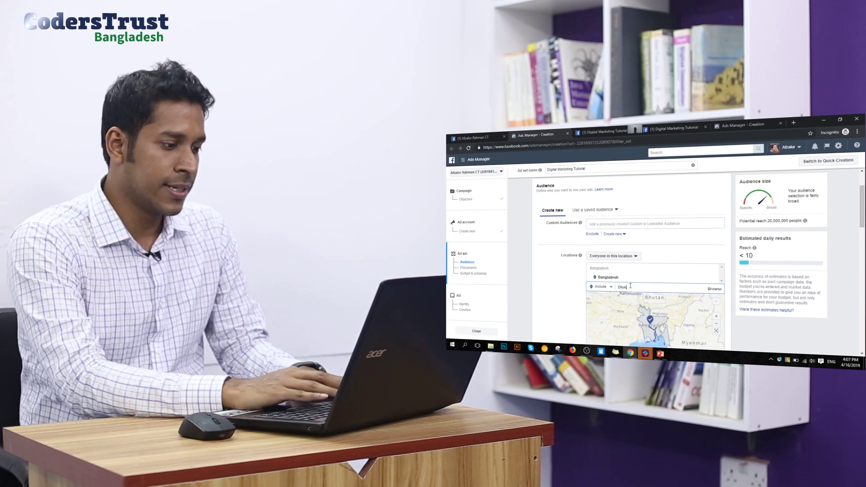
{"action": "type", "text": "a"}
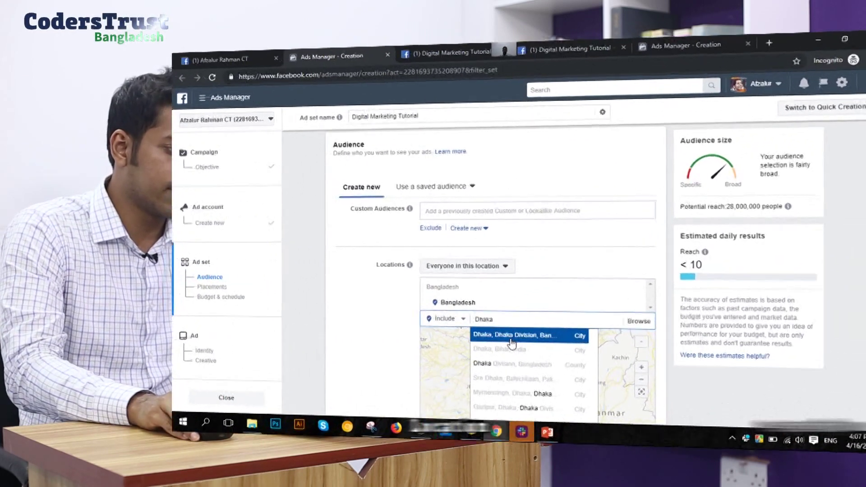
{"action": "left_click", "coordinate": [511, 340]}
Step: Find the Motijheel area on the location map and drop a pin there as the audience location
{"action": "scroll", "coordinate": [280, 319], "scroll_direction": "down", "scroll_amount": 3}
{"action": "scroll", "coordinate": [494, 345], "scroll_direction": "up", "scroll_amount": 2}
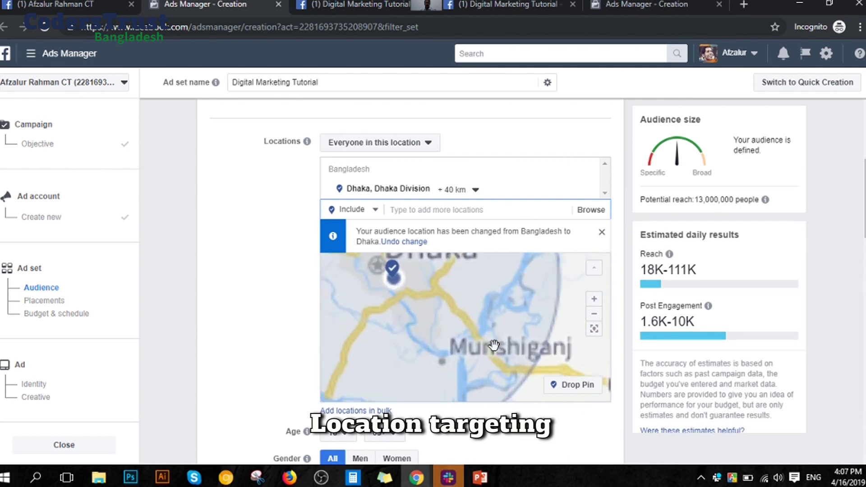
{"action": "scroll", "coordinate": [494, 345], "scroll_direction": "up", "scroll_amount": 3}
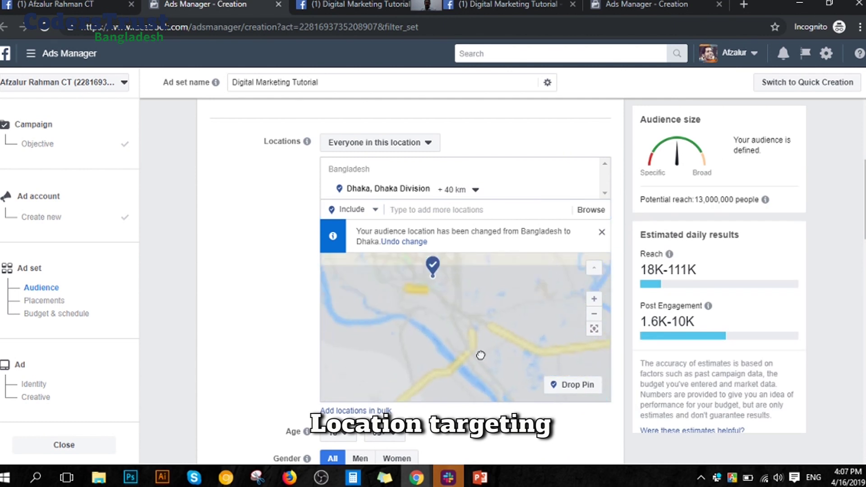
{"action": "scroll", "coordinate": [494, 308], "scroll_direction": "up", "scroll_amount": 2}
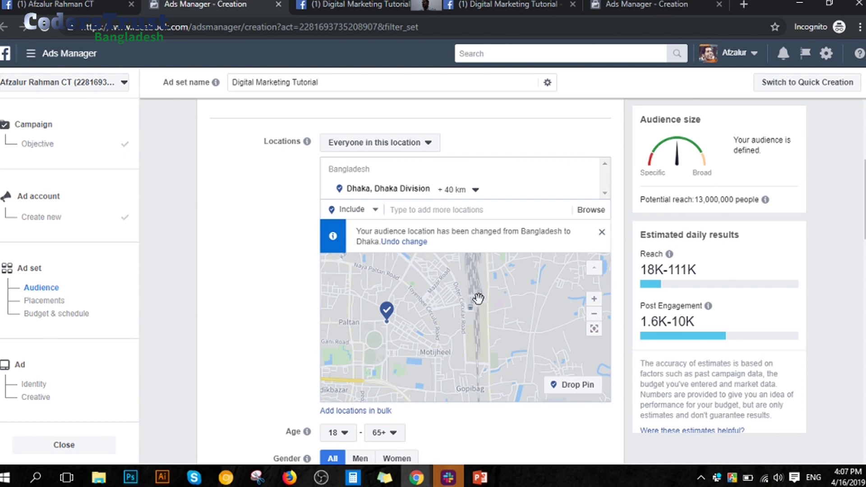
{"action": "left_click_drag", "start_coordinate": [390, 329], "coordinate": [457, 334]}
{"action": "scroll", "coordinate": [458, 334], "scroll_direction": "up", "scroll_amount": 3}
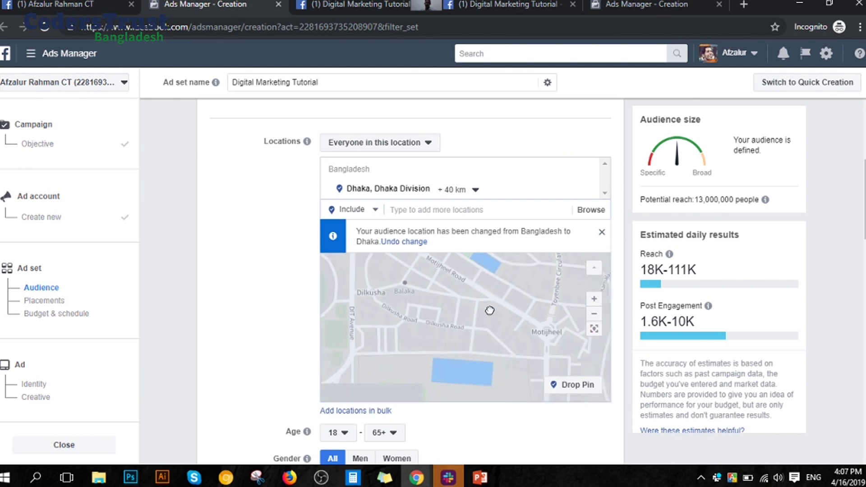
{"action": "left_click_drag", "start_coordinate": [490, 310], "coordinate": [475, 296]}
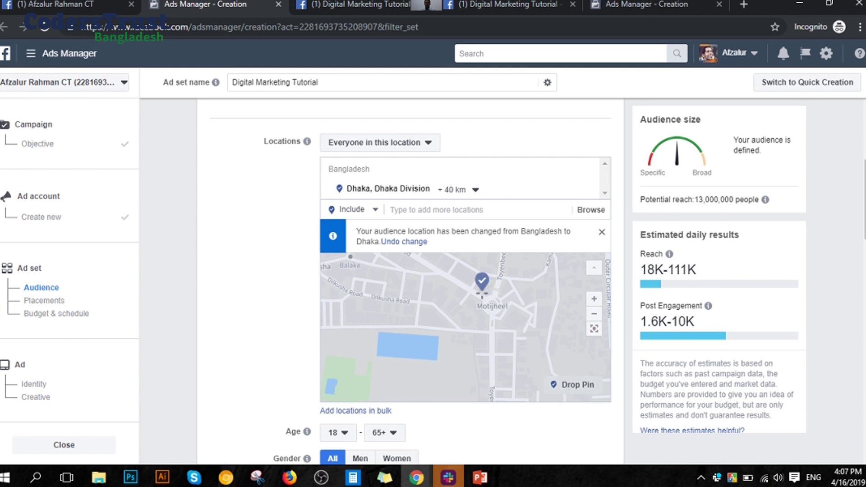
{"action": "left_click", "coordinate": [493, 296]}
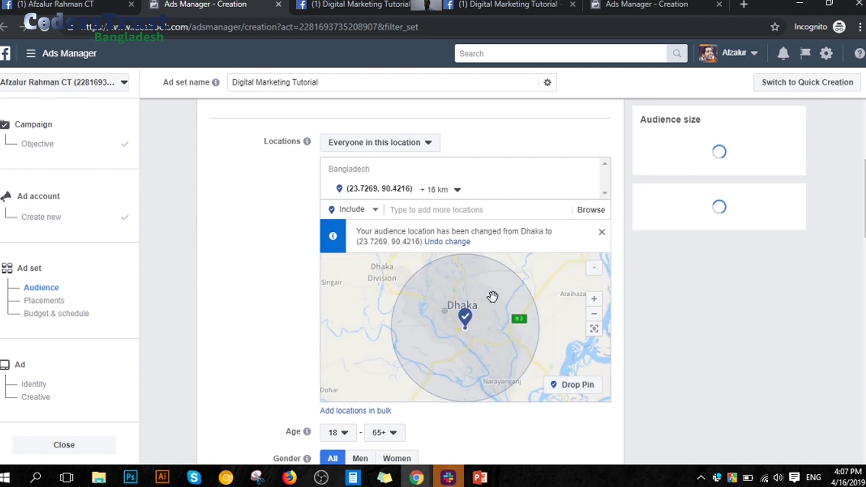
Step: Try a targeting radius of 23 km and one of 4 km around the dropped pin
{"action": "left_click", "coordinate": [442, 189]}
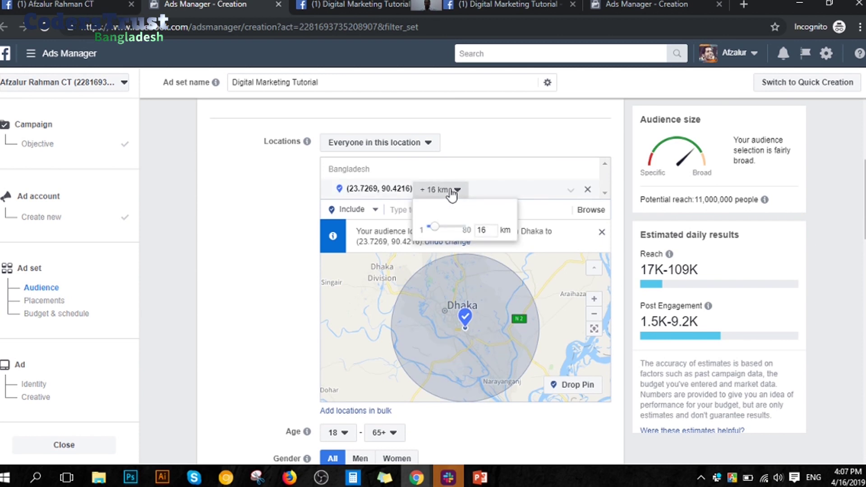
{"action": "left_click_drag", "start_coordinate": [443, 231], "coordinate": [444, 231]}
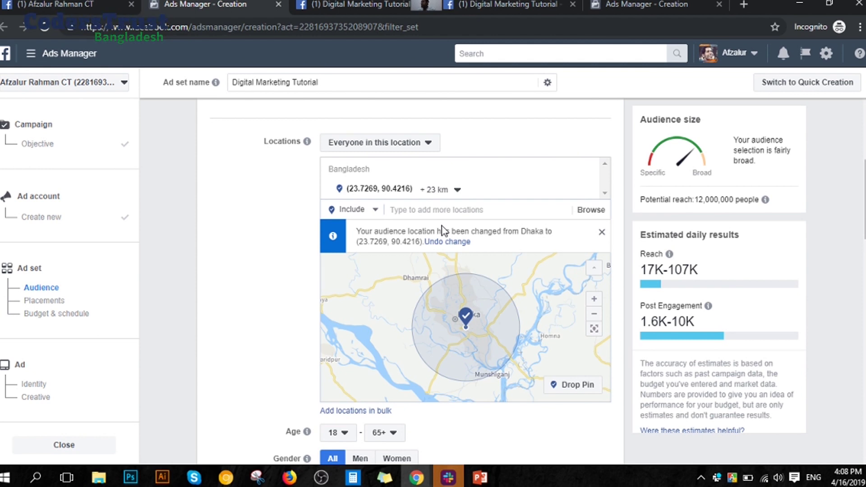
{"action": "left_click", "coordinate": [441, 192]}
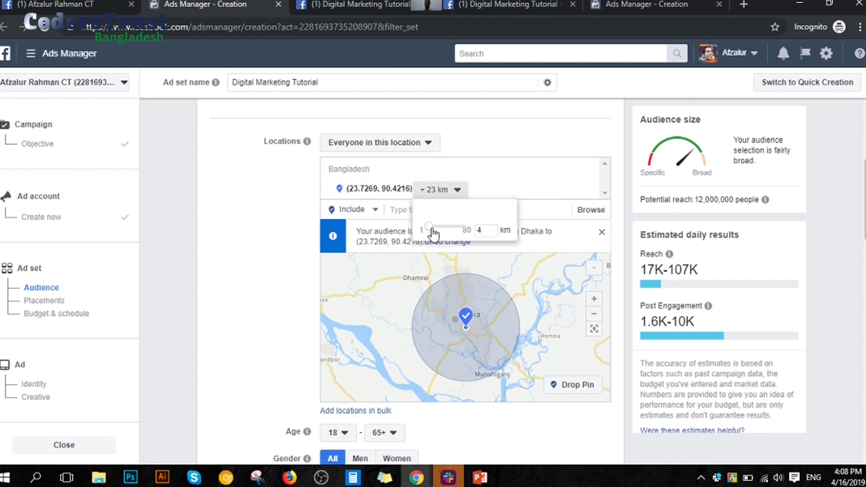
{"action": "left_click", "coordinate": [433, 232]}
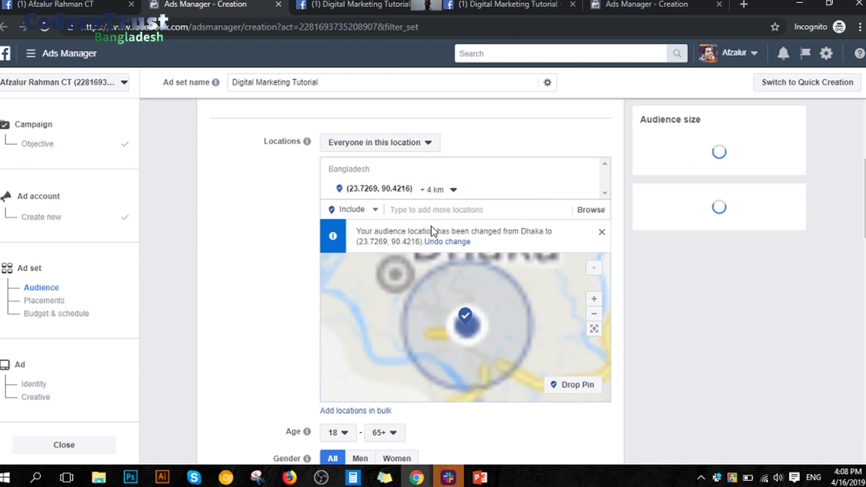
Step: Set the targeting radius around the dropped pin to 22 km
{"action": "left_click", "coordinate": [435, 190]}
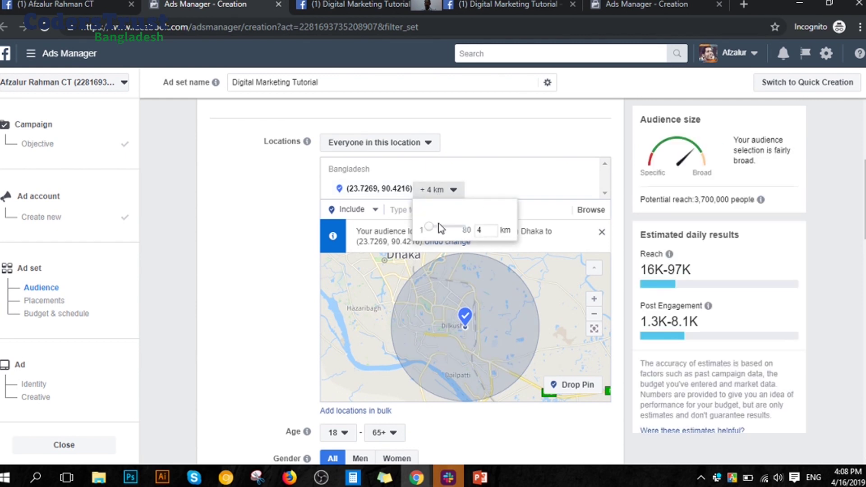
{"action": "left_click_drag", "start_coordinate": [427, 229], "coordinate": [442, 227]}
{"action": "left_click", "coordinate": [439, 190]}
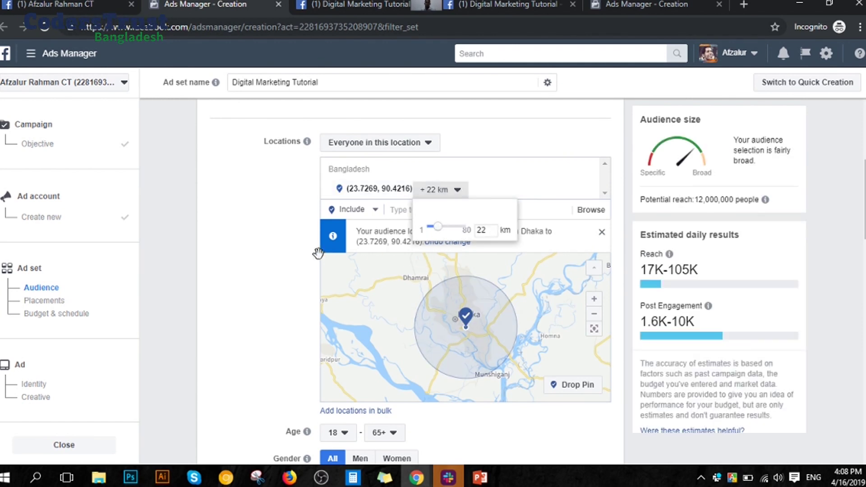
{"action": "left_click", "coordinate": [415, 254]}
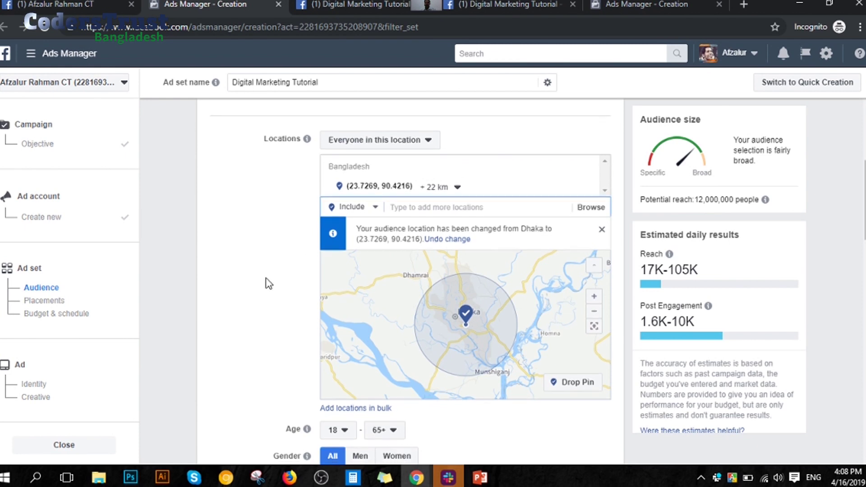
Step: Try a minimum audience age of 20 and set it back to 18
{"action": "scroll", "coordinate": [293, 285], "scroll_direction": "down", "scroll_amount": 3}
{"action": "left_click", "coordinate": [344, 302]}
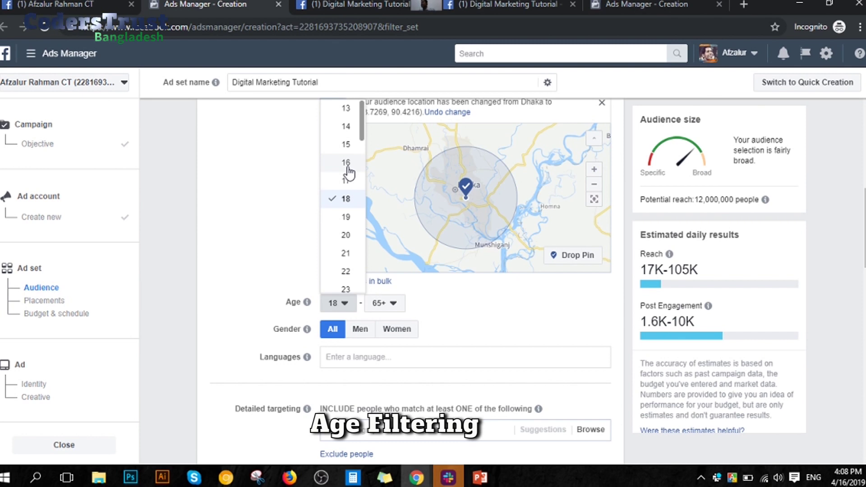
{"action": "left_click", "coordinate": [239, 332]}
{"action": "left_click", "coordinate": [345, 307]}
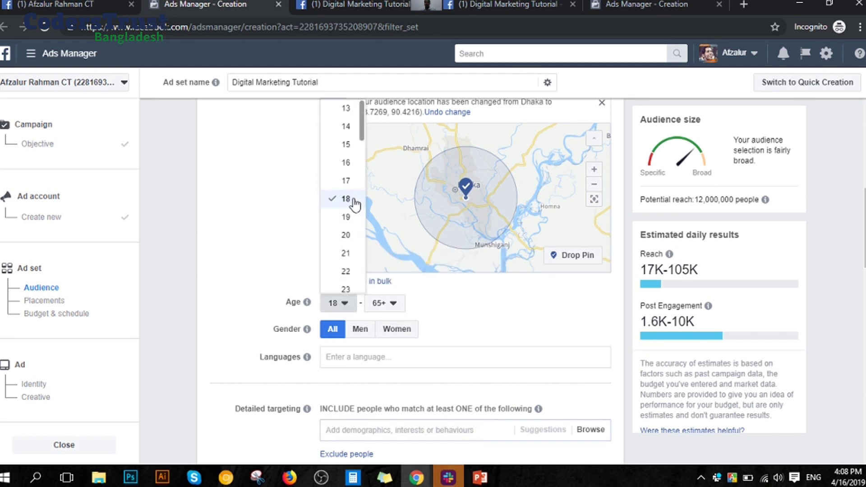
{"action": "left_click", "coordinate": [346, 235]}
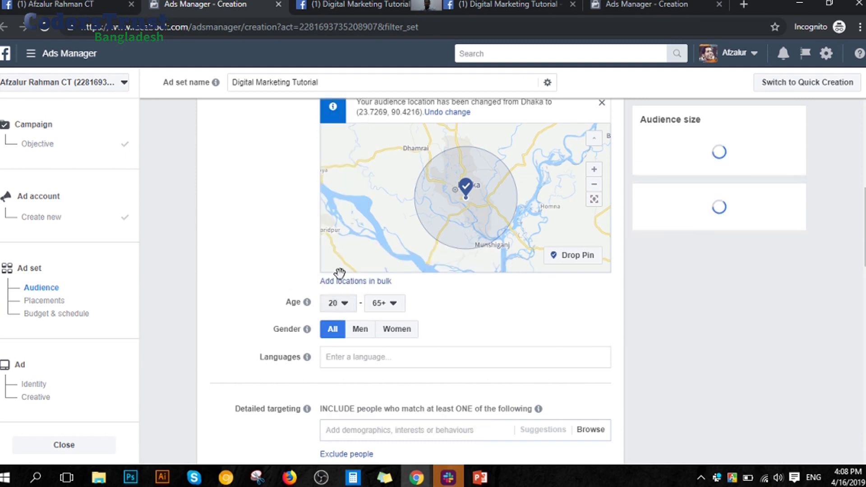
{"action": "left_click", "coordinate": [339, 303]}
{"action": "left_click", "coordinate": [346, 198]}
Step: Set the maximum audience age to 50
{"action": "left_click", "coordinate": [382, 302]}
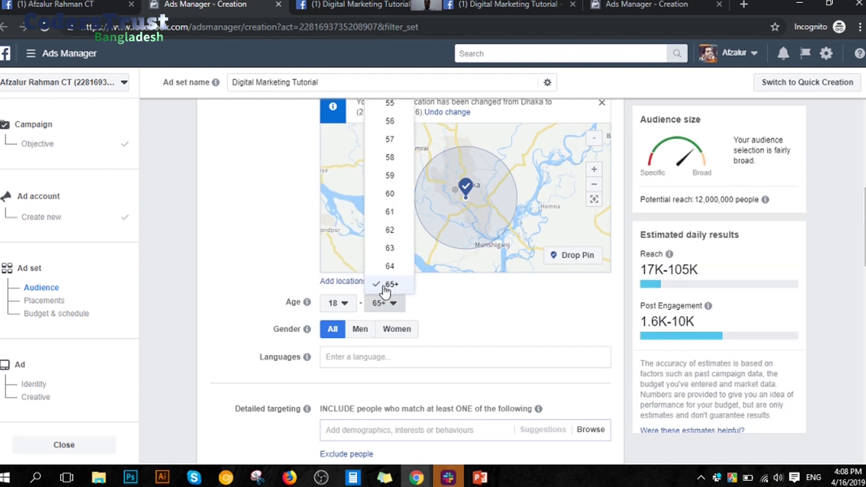
{"action": "scroll", "coordinate": [391, 185], "scroll_direction": "up", "scroll_amount": 4}
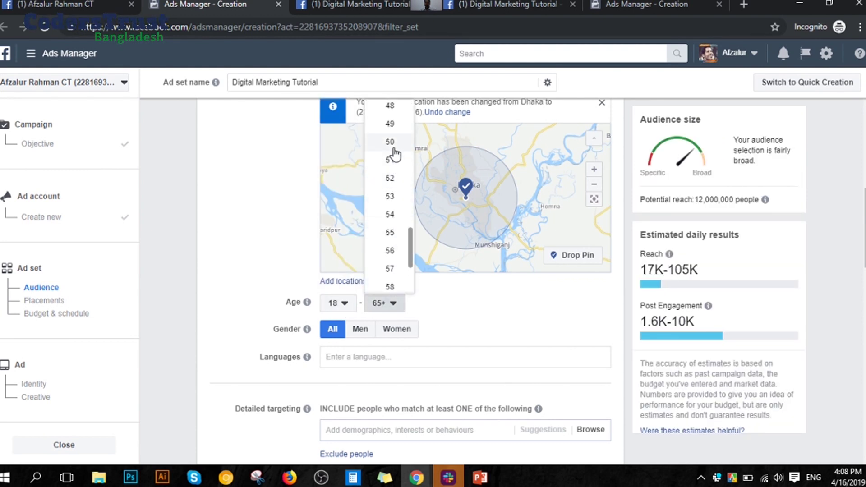
{"action": "left_click", "coordinate": [390, 141]}
Step: Limit the audience's language to Bengali
{"action": "scroll", "coordinate": [304, 229], "scroll_direction": "down", "scroll_amount": 2}
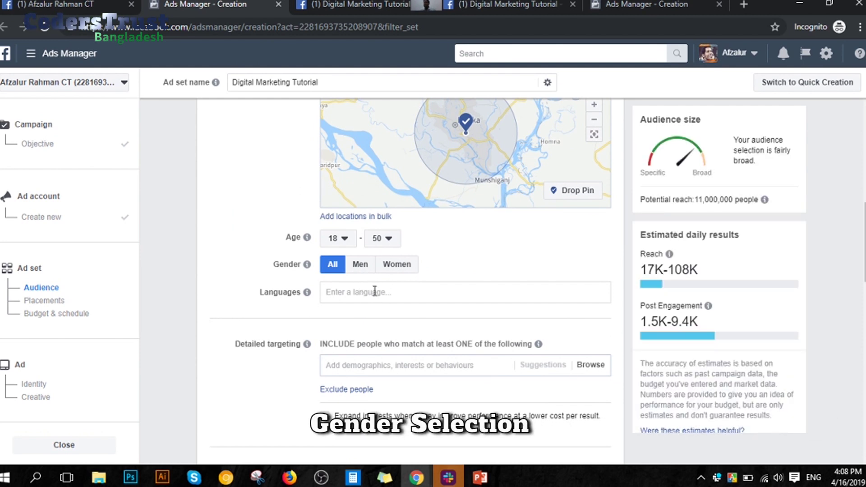
{"action": "left_click", "coordinate": [359, 296]}
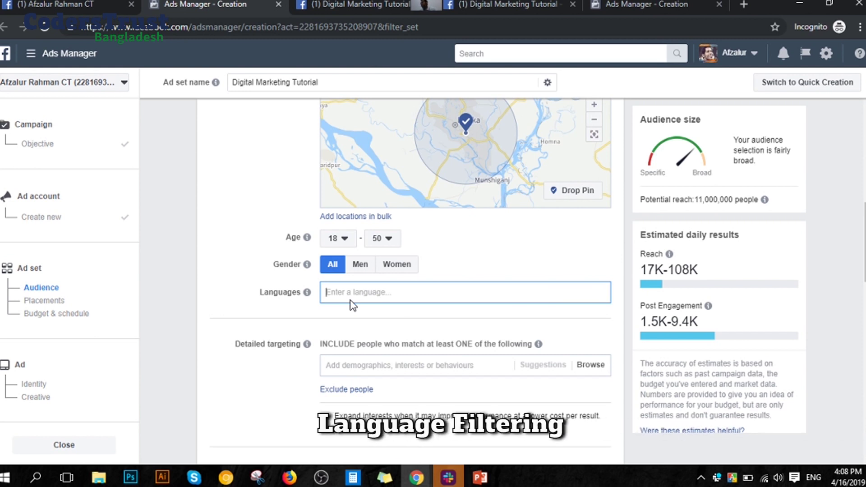
{"action": "type", "text": "ab"}
{"action": "key", "text": "BackSpace"}
{"action": "key", "text": "BackSpace"}
{"action": "type", "text": "ba"}
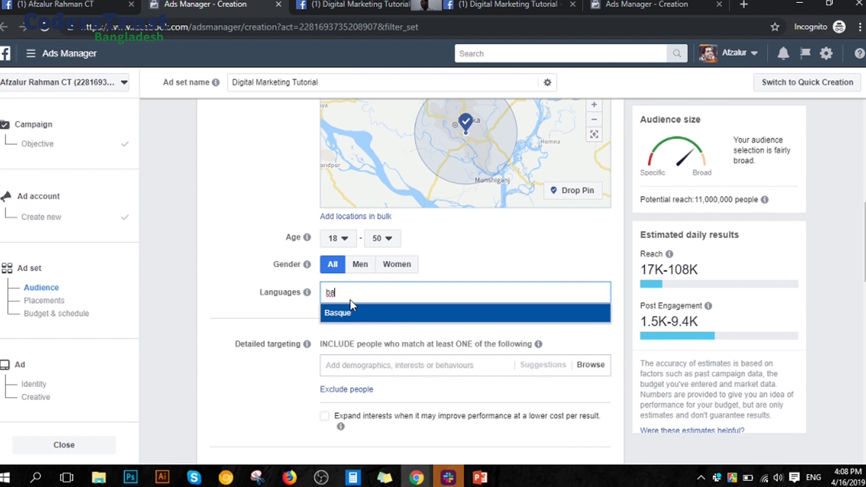
{"action": "key", "text": "BackSpace"}
{"action": "type", "text": "eng"}
{"action": "left_click", "coordinate": [350, 312]}
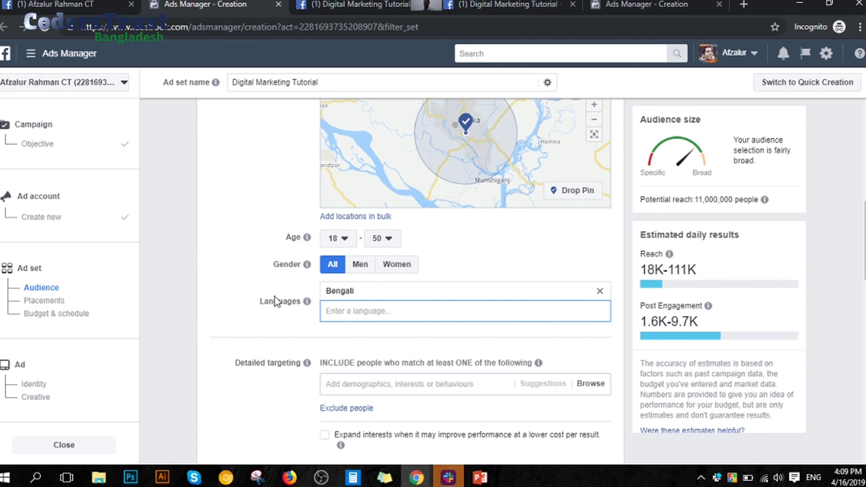
{"action": "left_click", "coordinate": [272, 271]}
Step: Browse the detailed targeting demographics for education levels and include At university (postgraduate) and Foundation degree
{"action": "scroll", "coordinate": [386, 274], "scroll_direction": "down", "scroll_amount": 4}
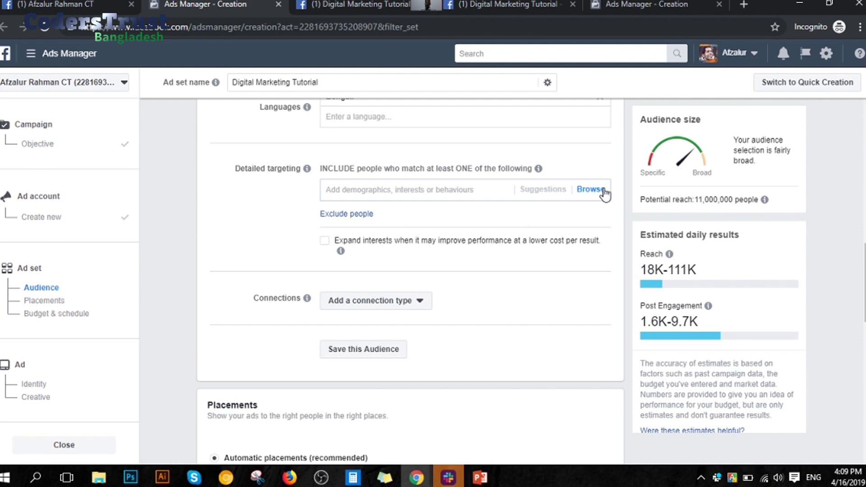
{"action": "left_click", "coordinate": [590, 190]}
{"action": "left_click", "coordinate": [376, 215]}
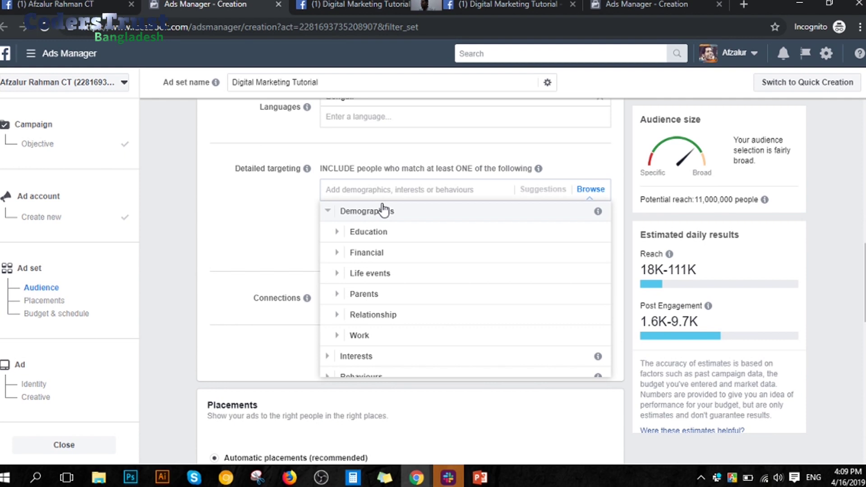
{"action": "left_click", "coordinate": [395, 239]}
{"action": "left_click", "coordinate": [405, 234]}
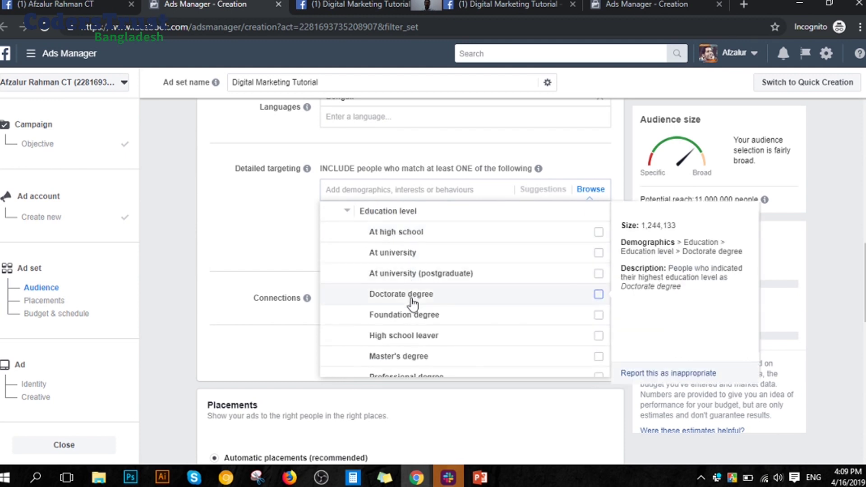
{"action": "left_click", "coordinate": [409, 272]}
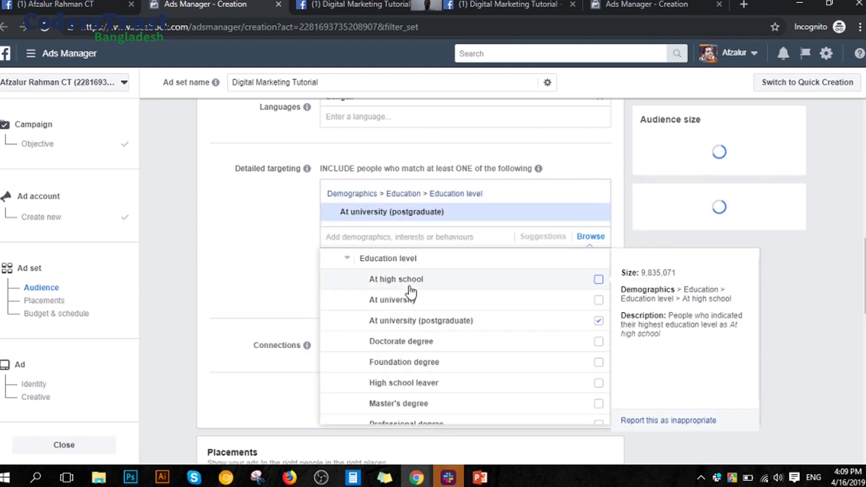
{"action": "left_click", "coordinate": [403, 361]}
Step: Add High school leaver and Professional degree to the included education levels and close the targeting list
{"action": "scroll", "coordinate": [396, 328], "scroll_direction": "down", "scroll_amount": 2}
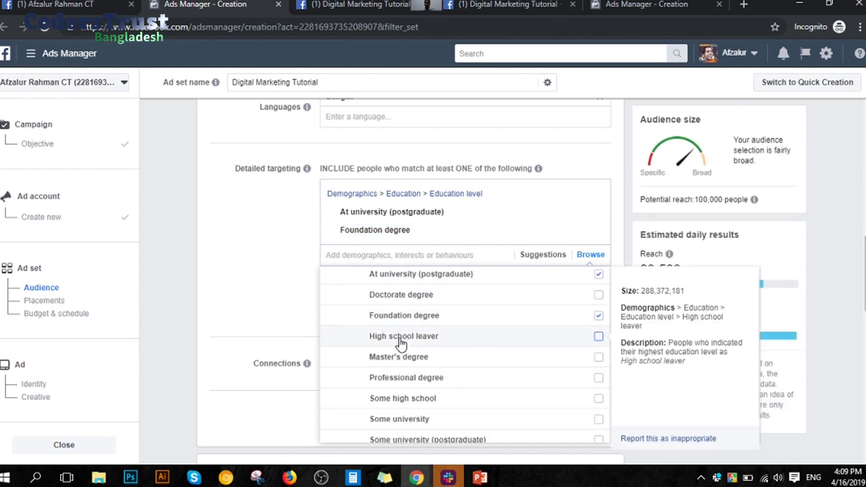
{"action": "left_click", "coordinate": [400, 340]}
{"action": "scroll", "coordinate": [386, 353], "scroll_direction": "down", "scroll_amount": 3}
{"action": "left_click", "coordinate": [392, 339]}
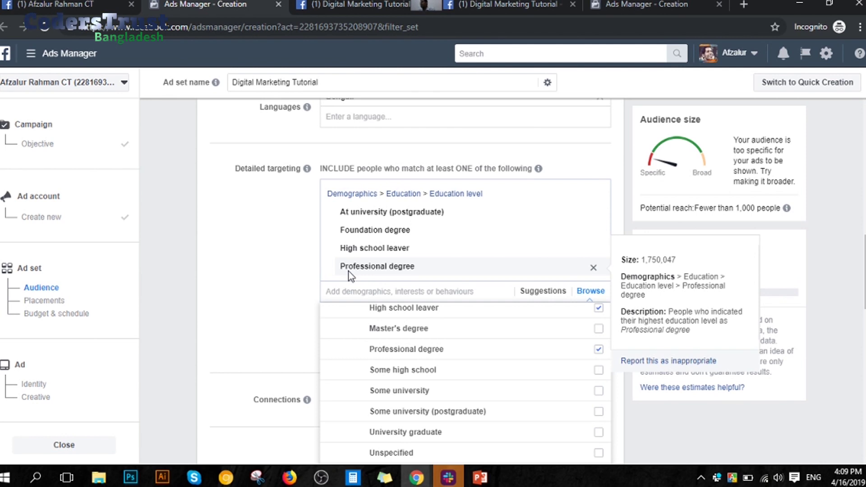
{"action": "left_click", "coordinate": [214, 308]}
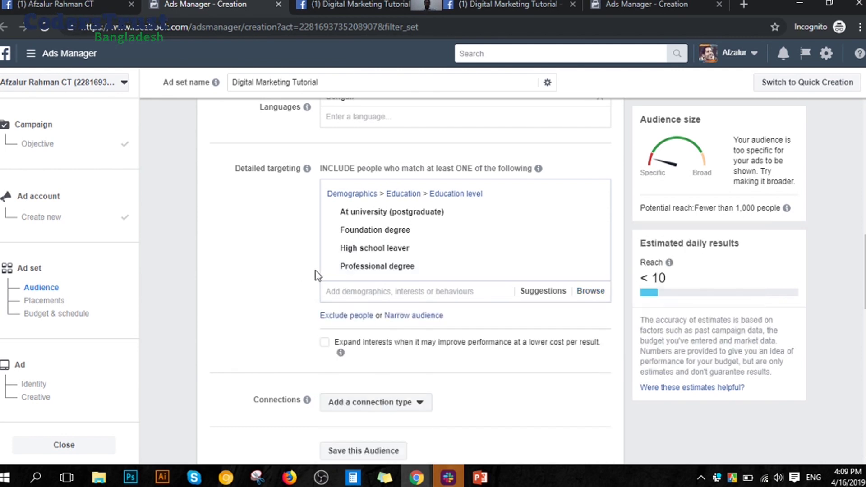
Step: Review the audience summary offered for saving and dismiss it without saving the audience
{"action": "scroll", "coordinate": [315, 272], "scroll_direction": "down", "scroll_amount": 5}
{"action": "scroll", "coordinate": [405, 287], "scroll_direction": "down", "scroll_amount": 5}
{"action": "scroll", "coordinate": [391, 271], "scroll_direction": "up", "scroll_amount": 5}
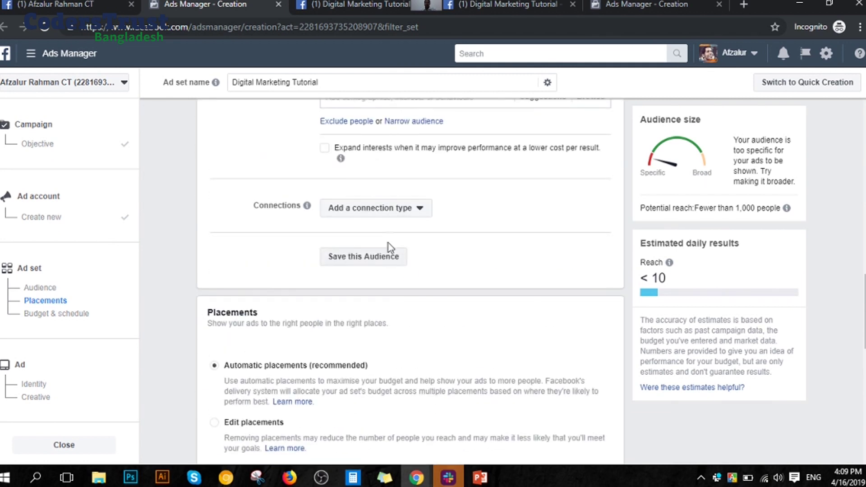
{"action": "left_click", "coordinate": [381, 262]}
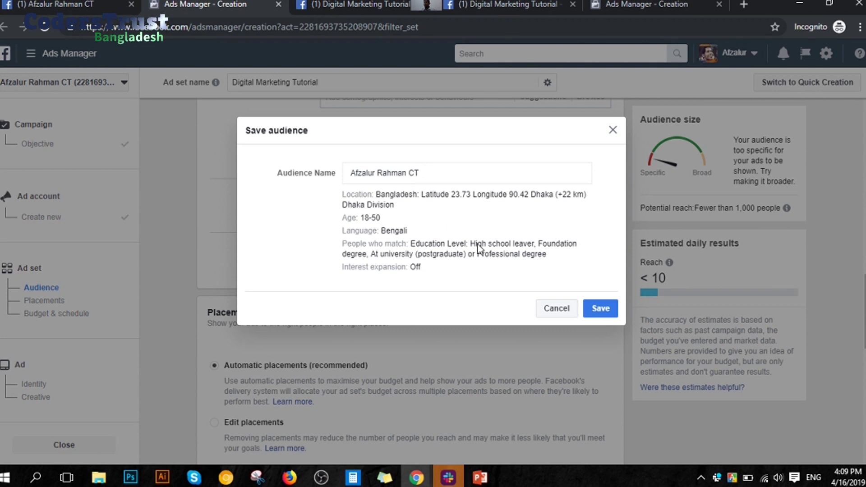
{"action": "left_click", "coordinate": [558, 301]}
Step: Review the ad set's daily budget, location settings and estimated daily results
{"action": "scroll", "coordinate": [369, 259], "scroll_direction": "down", "scroll_amount": 10}
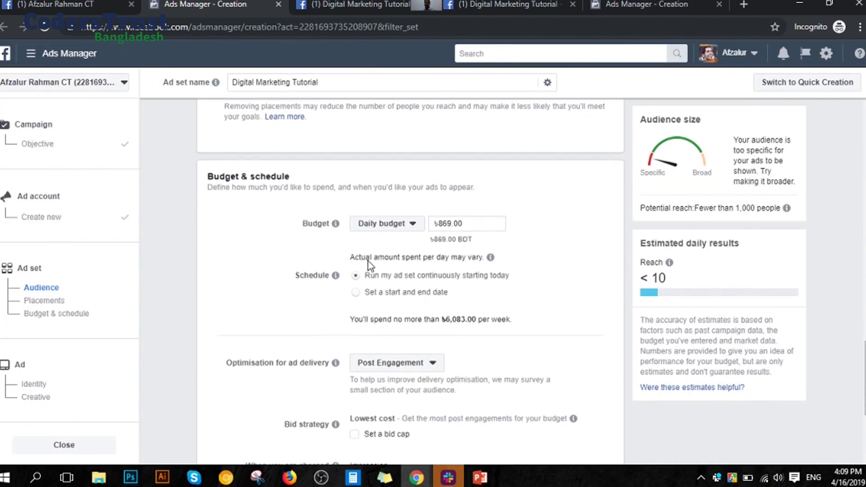
{"action": "double_click", "coordinate": [479, 167]}
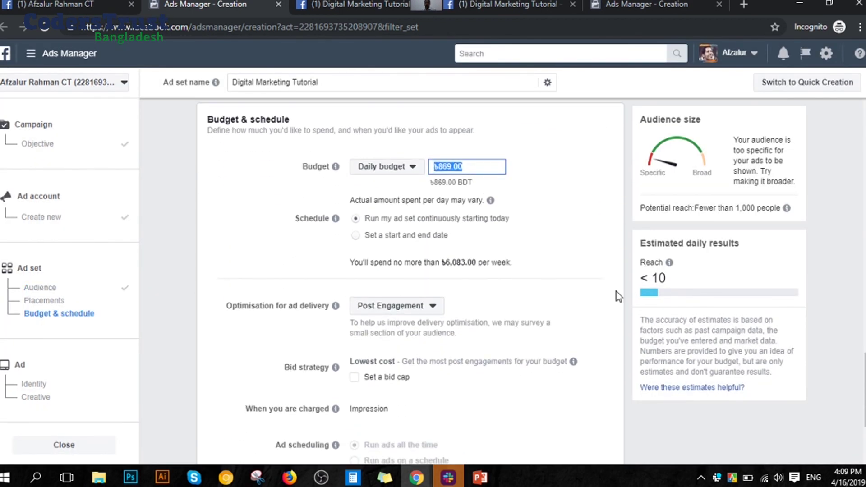
{"action": "scroll", "coordinate": [506, 280], "scroll_direction": "up", "scroll_amount": 10}
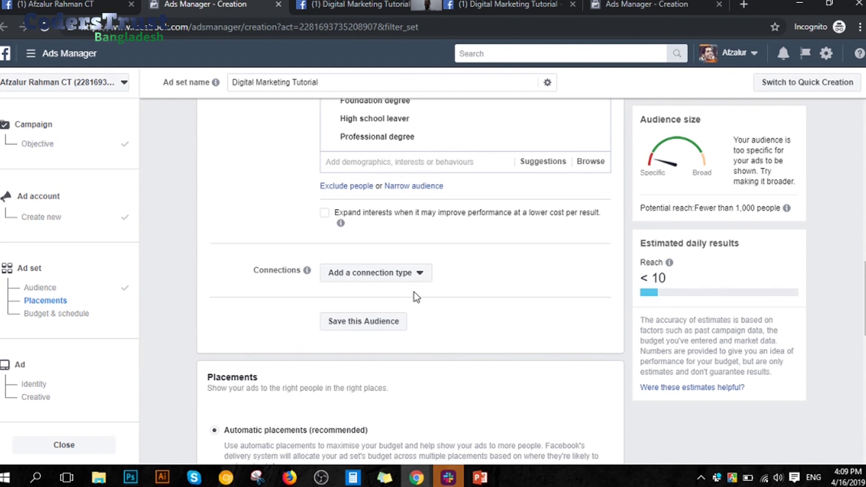
{"action": "scroll", "coordinate": [414, 292], "scroll_direction": "up", "scroll_amount": 8}
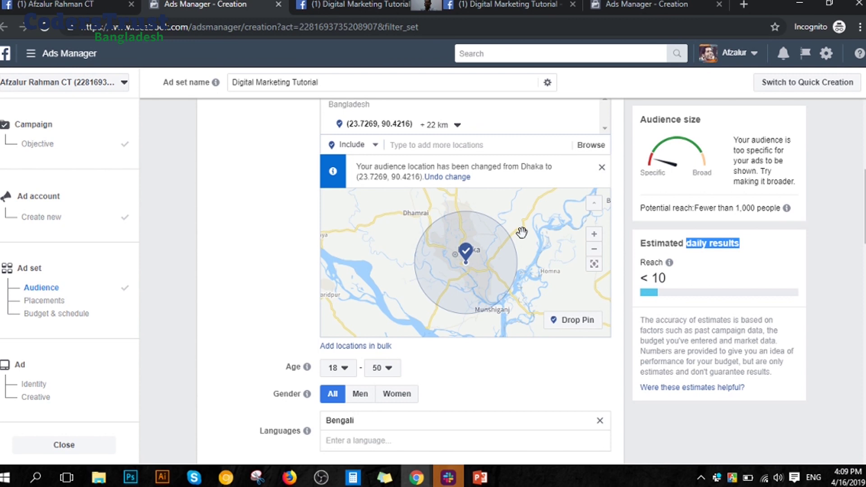
{"action": "scroll", "coordinate": [510, 230], "scroll_direction": "down", "scroll_amount": 1}
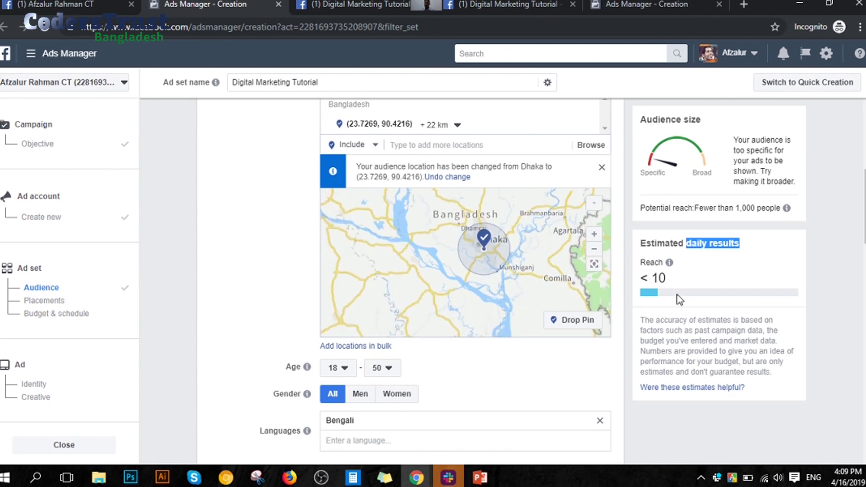
Step: Set the ad set's daily budget to ৳1,200
{"action": "scroll", "coordinate": [217, 312], "scroll_direction": "down", "scroll_amount": 5}
{"action": "scroll", "coordinate": [217, 313], "scroll_direction": "down", "scroll_amount": 10}
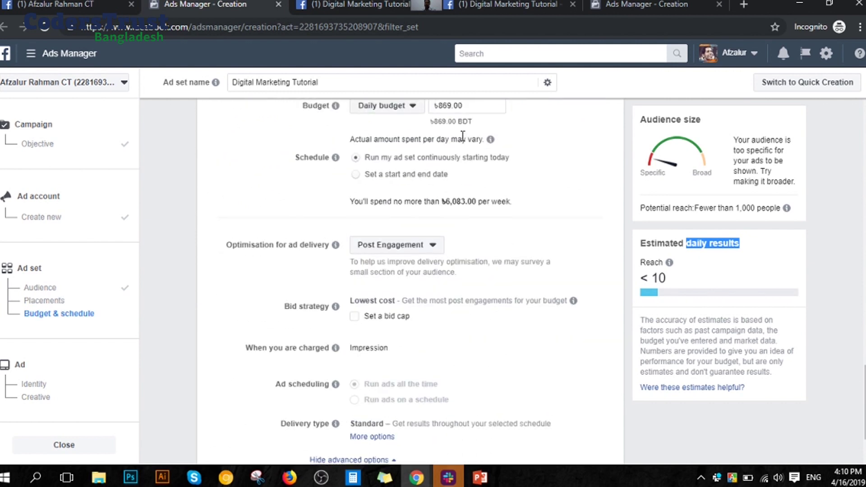
{"action": "scroll", "coordinate": [462, 135], "scroll_direction": "up", "scroll_amount": 1}
{"action": "double_click", "coordinate": [465, 167]}
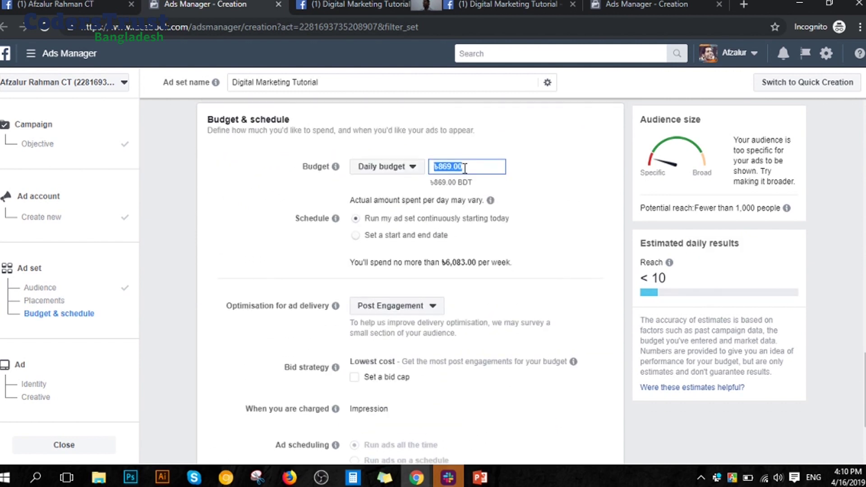
{"action": "type", "text": "1520"}
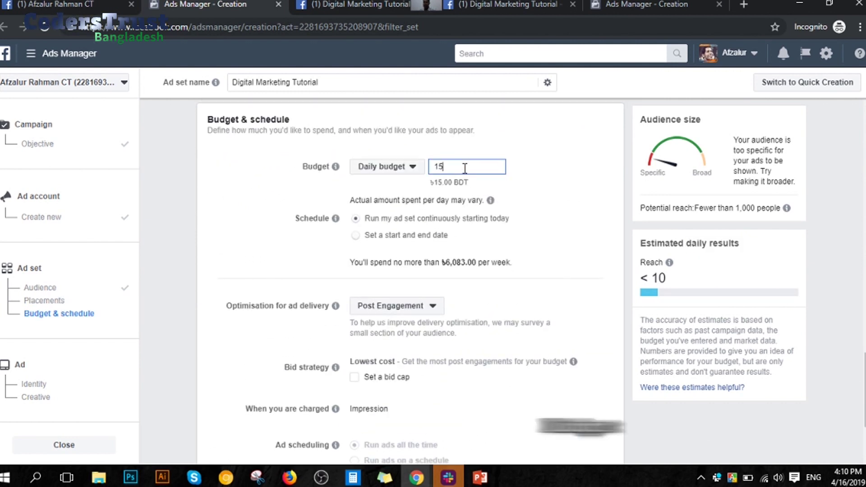
{"action": "key", "text": "BackSpace"}
{"action": "key", "text": "BackSpace"}
{"action": "key", "text": "BackSpace"}
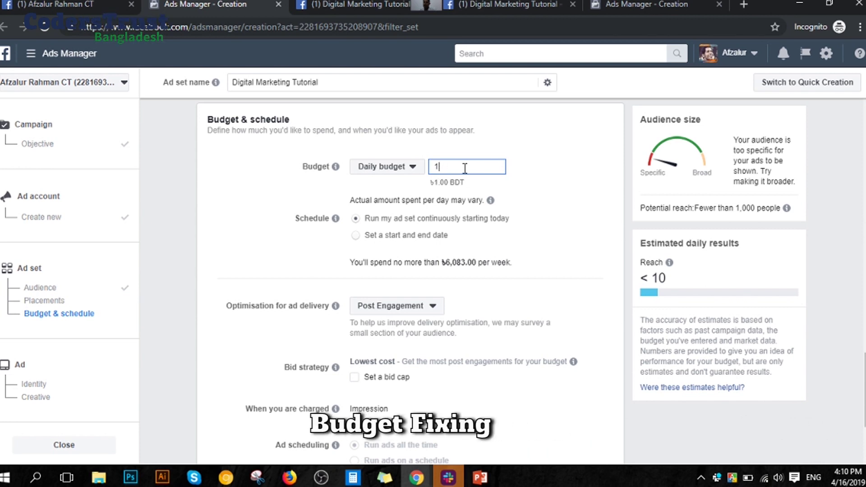
{"action": "left_click", "coordinate": [569, 218]}
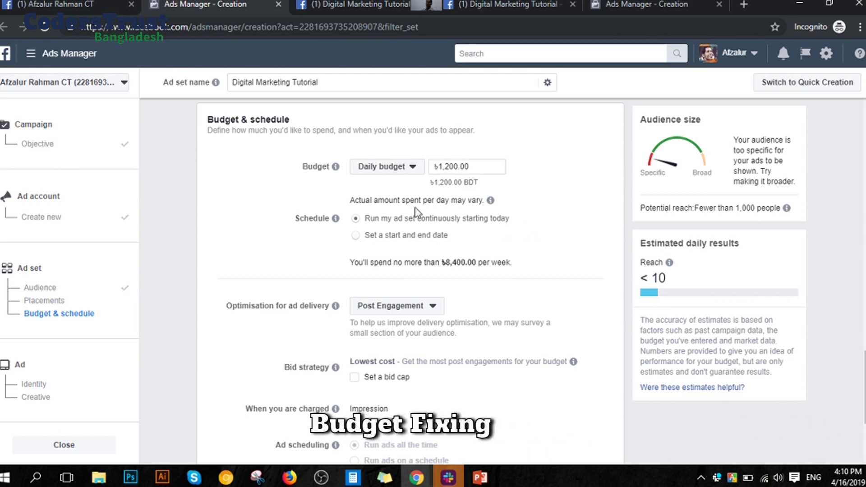
Step: Schedule the ad set with a start and end date and keep its ad delivery optimised for Post Engagement
{"action": "left_click", "coordinate": [358, 238]}
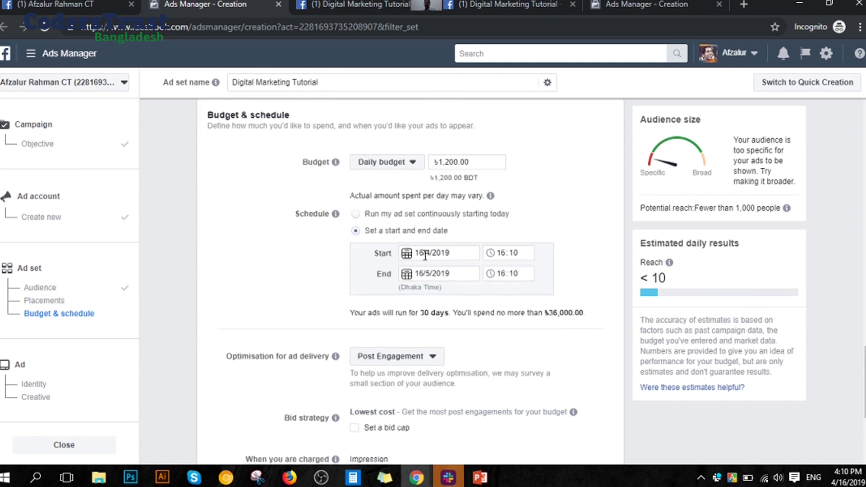
{"action": "scroll", "coordinate": [334, 243], "scroll_direction": "down", "scroll_amount": 2}
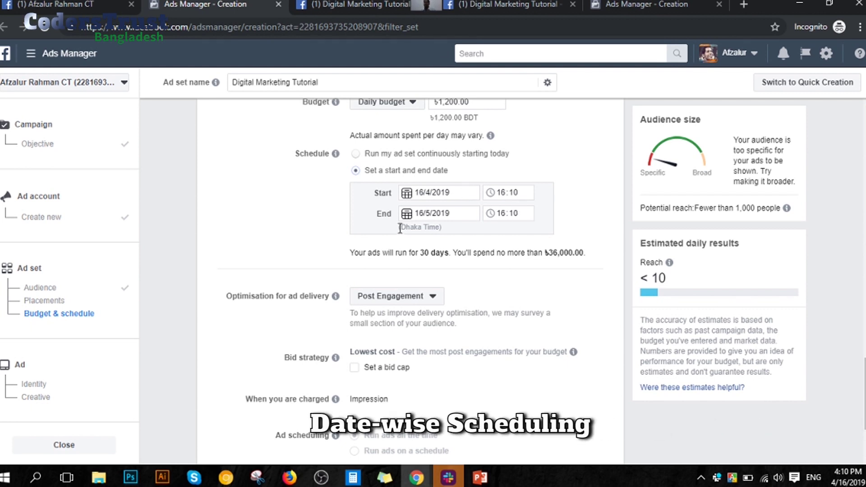
{"action": "scroll", "coordinate": [399, 229], "scroll_direction": "down", "scroll_amount": 4}
{"action": "left_click", "coordinate": [421, 178]}
{"action": "left_click", "coordinate": [421, 179]}
{"action": "left_click", "coordinate": [379, 180]}
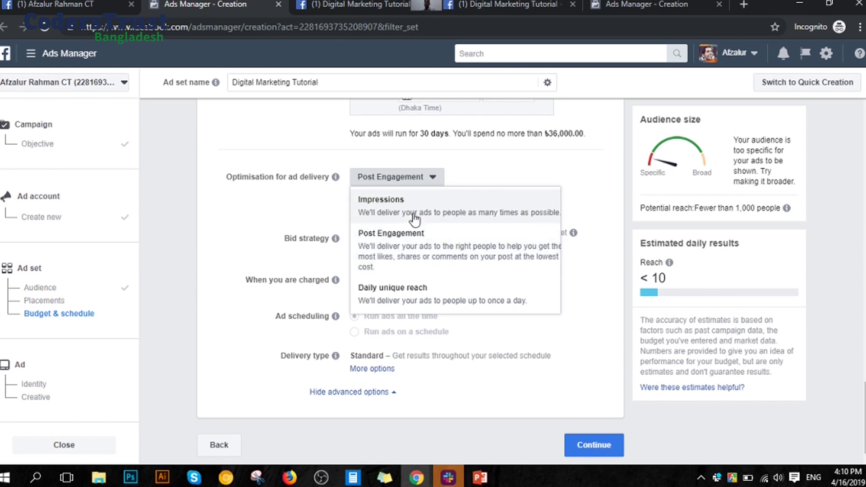
{"action": "left_click", "coordinate": [412, 245]}
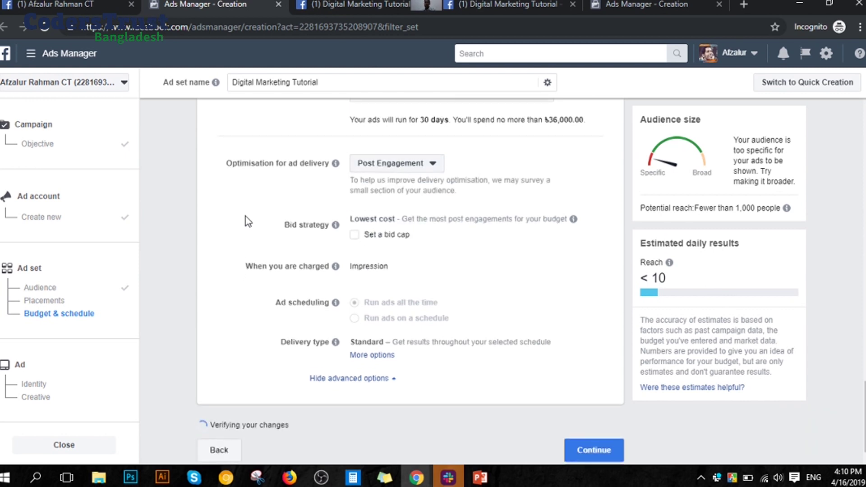
Step: Continue to the ad setup and choose the existing page post starting "We will provide several tips" as the creative
{"action": "left_click", "coordinate": [573, 447]}
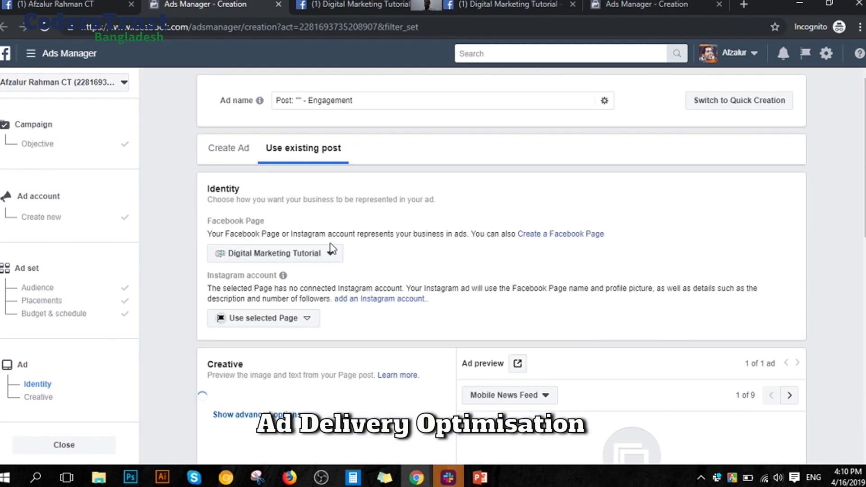
{"action": "scroll", "coordinate": [403, 205], "scroll_direction": "down", "scroll_amount": 2}
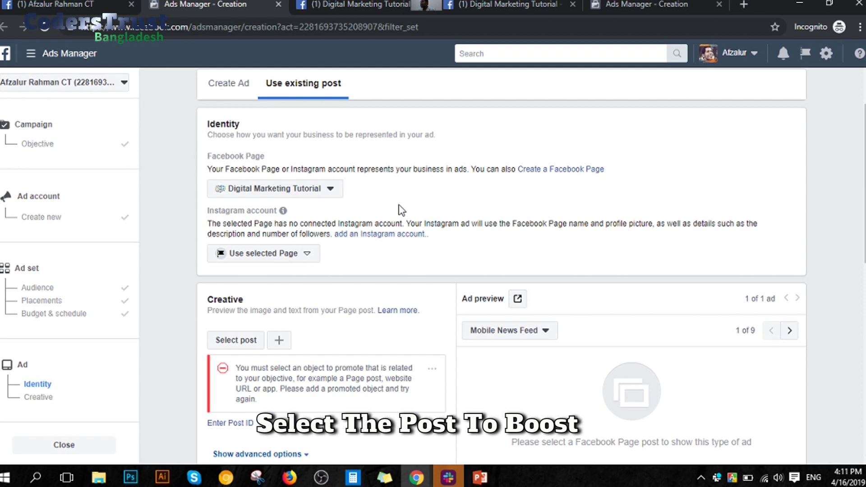
{"action": "scroll", "coordinate": [255, 274], "scroll_direction": "down", "scroll_amount": 2}
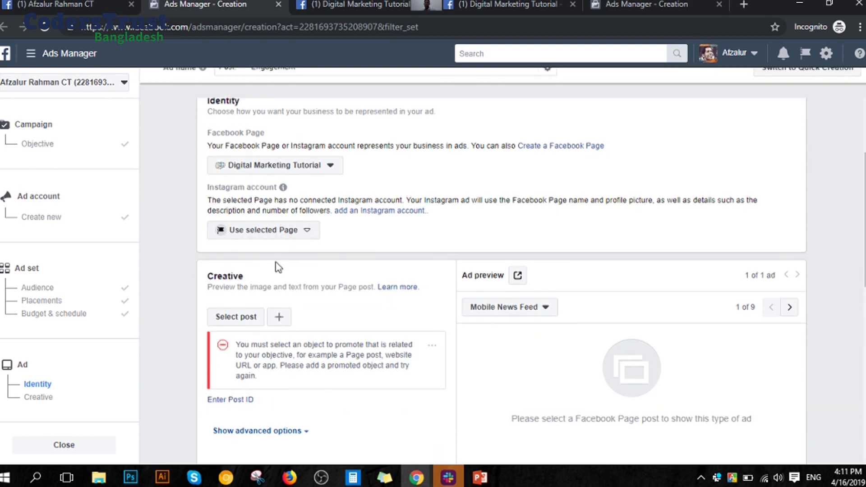
{"action": "left_click", "coordinate": [236, 273]}
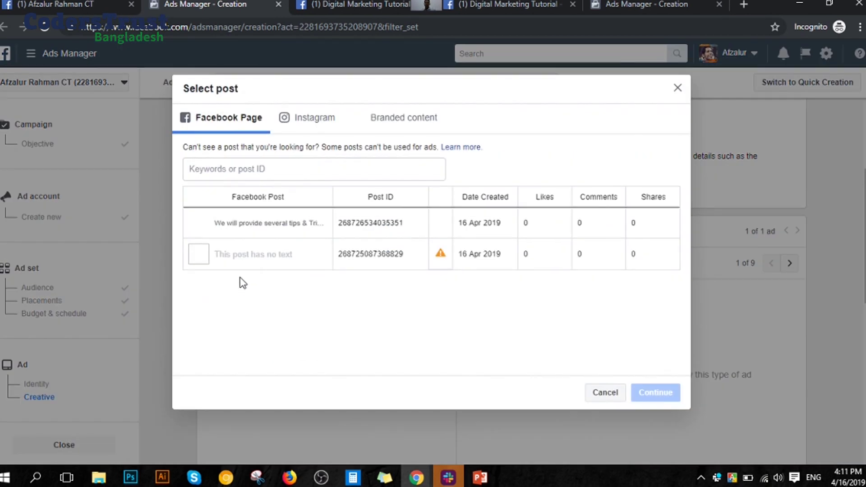
{"action": "left_click", "coordinate": [242, 225]}
{"action": "left_click", "coordinate": [663, 399]}
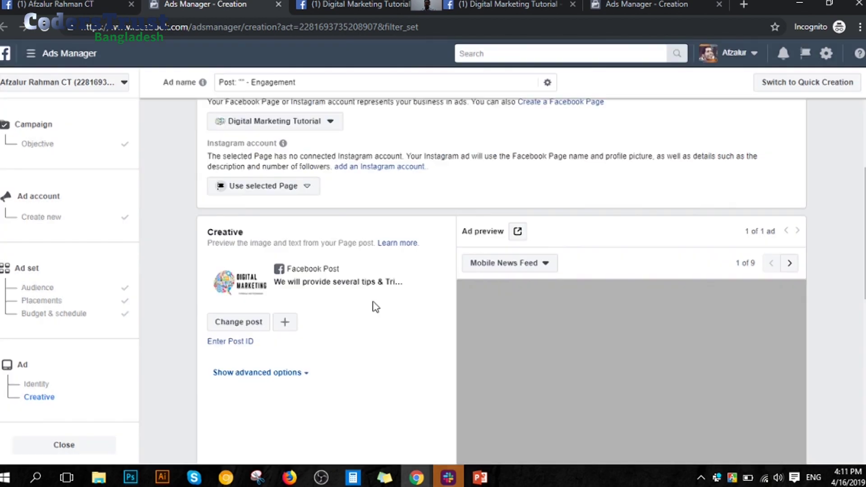
Step: Check the ad preview for Mobile News Feed and Desktop News Feed
{"action": "scroll", "coordinate": [327, 256], "scroll_direction": "down", "scroll_amount": 3}
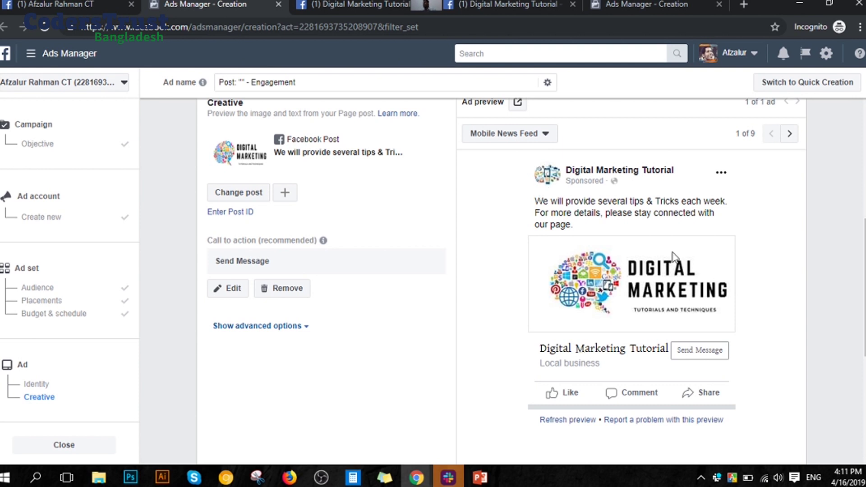
{"action": "left_click", "coordinate": [789, 134]}
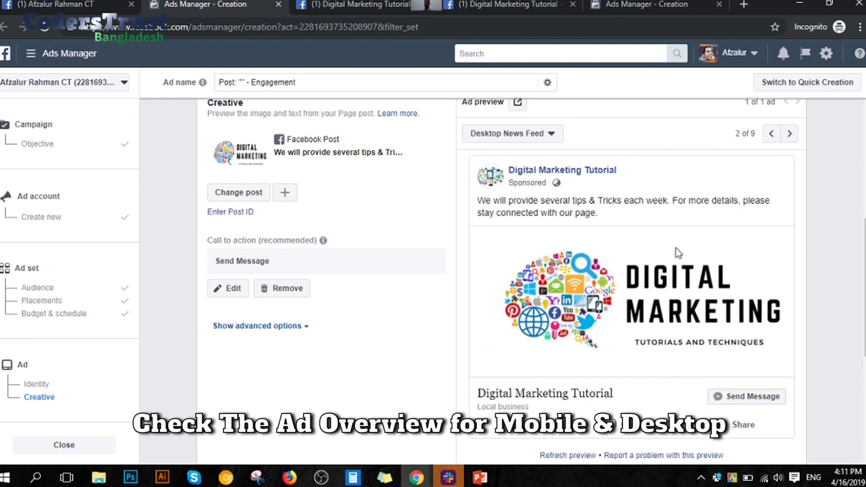
{"action": "scroll", "coordinate": [757, 180], "scroll_direction": "up", "scroll_amount": 2}
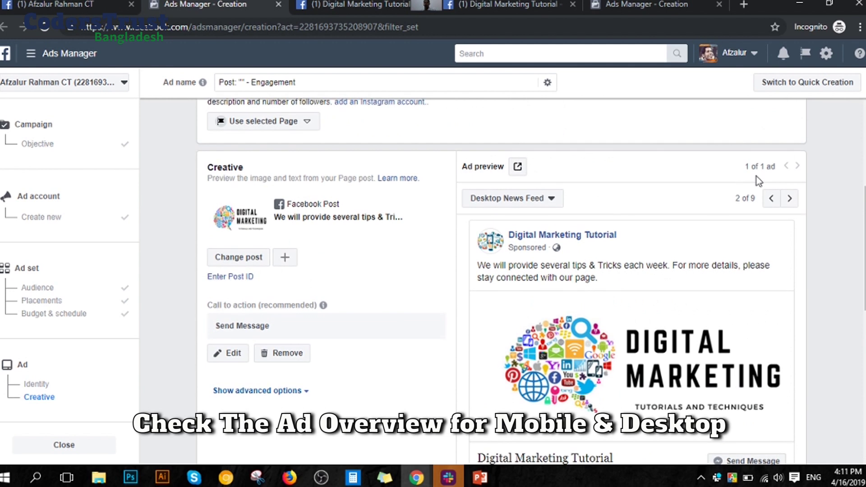
Step: Return the ad preview to Mobile News Feed and review the post's available call-to-action buttons without updating the post
{"action": "left_click", "coordinate": [771, 199]}
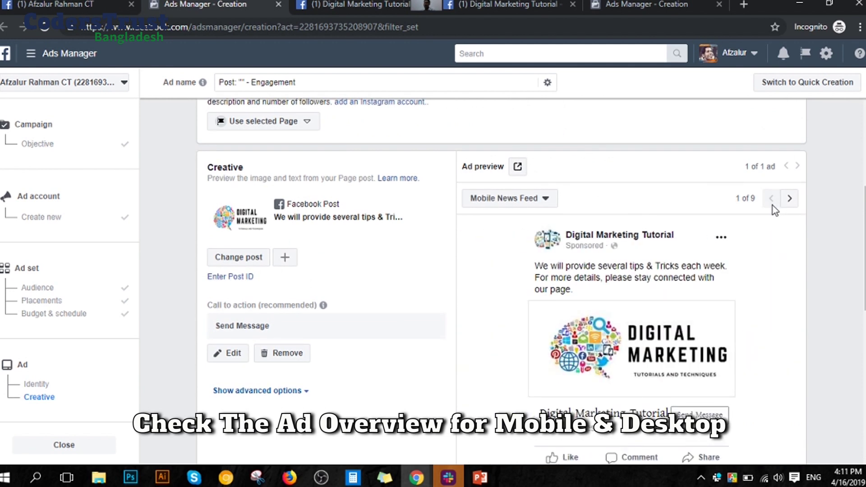
{"action": "scroll", "coordinate": [352, 232], "scroll_direction": "down", "scroll_amount": 5}
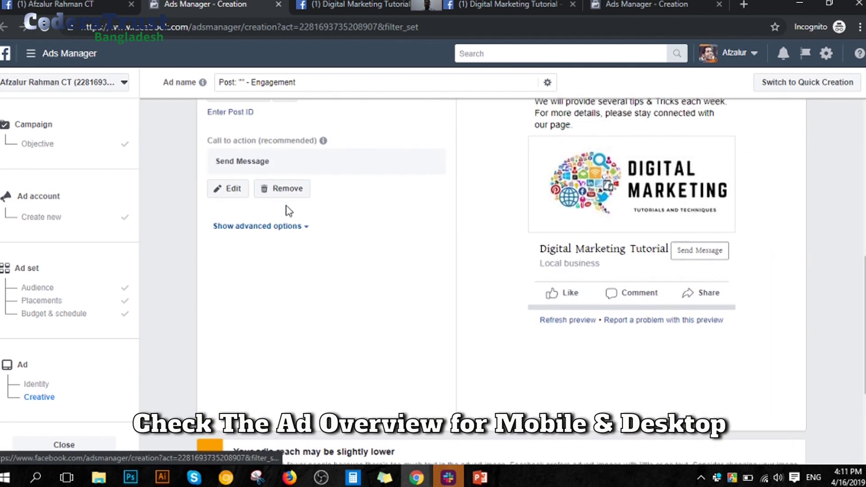
{"action": "scroll", "coordinate": [289, 210], "scroll_direction": "up", "scroll_amount": 3}
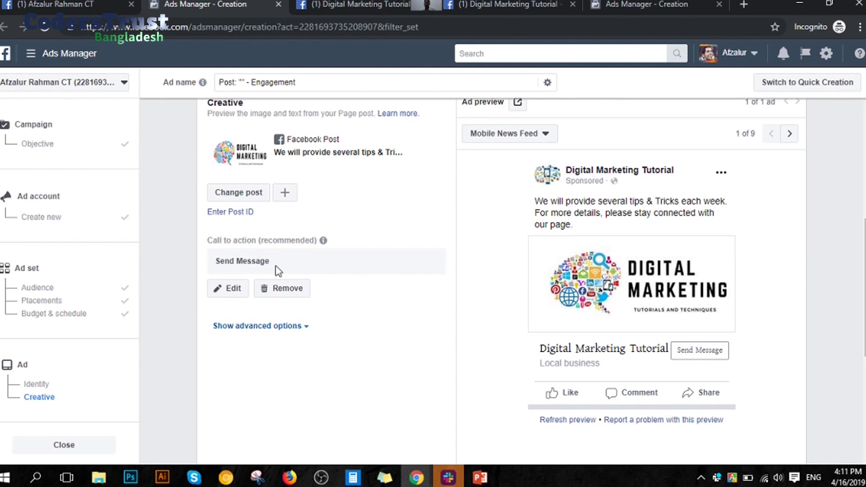
{"action": "left_click", "coordinate": [232, 288]}
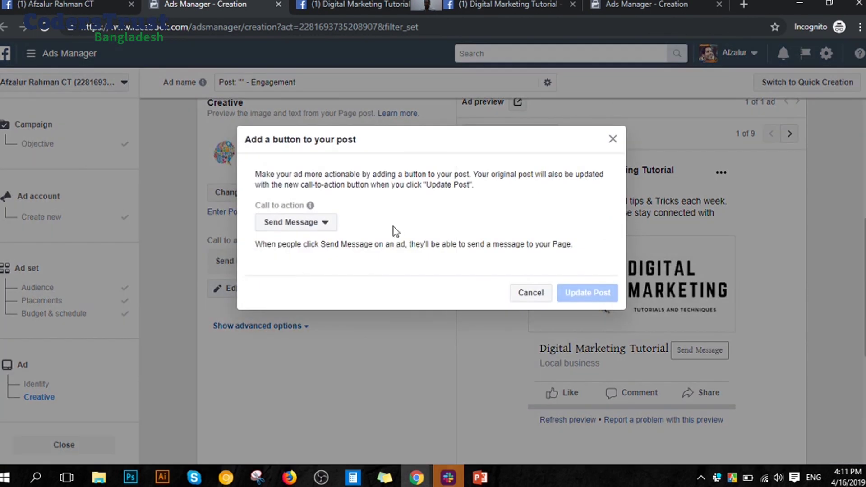
{"action": "left_click", "coordinate": [325, 222]}
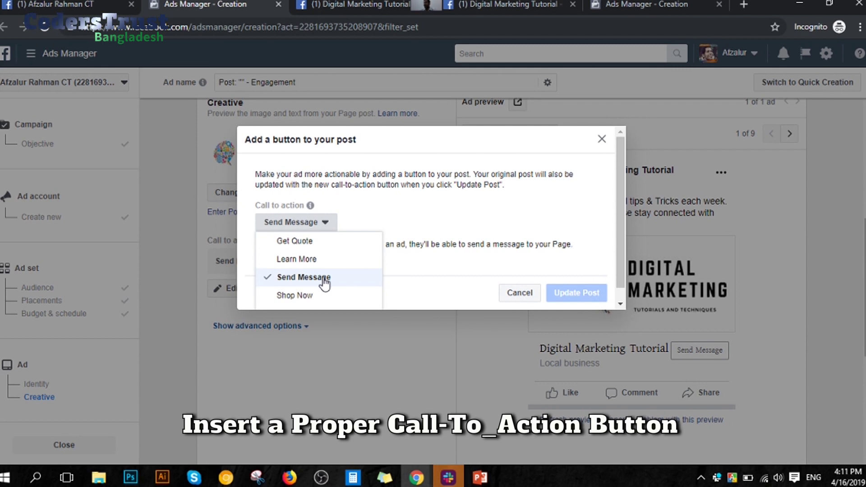
{"action": "left_click", "coordinate": [519, 293]}
Step: Confirm the ad to view the payment method form, and dismiss it without adding a card
{"action": "scroll", "coordinate": [447, 266], "scroll_direction": "down", "scroll_amount": 5}
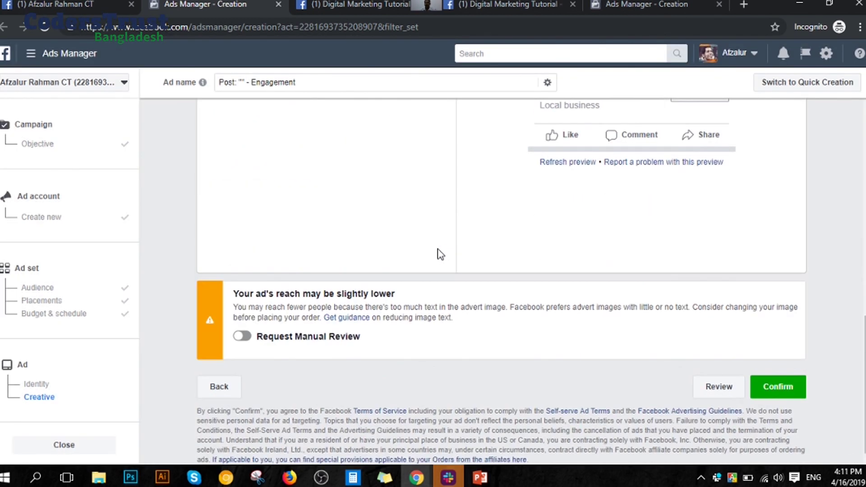
{"action": "left_click", "coordinate": [775, 391]}
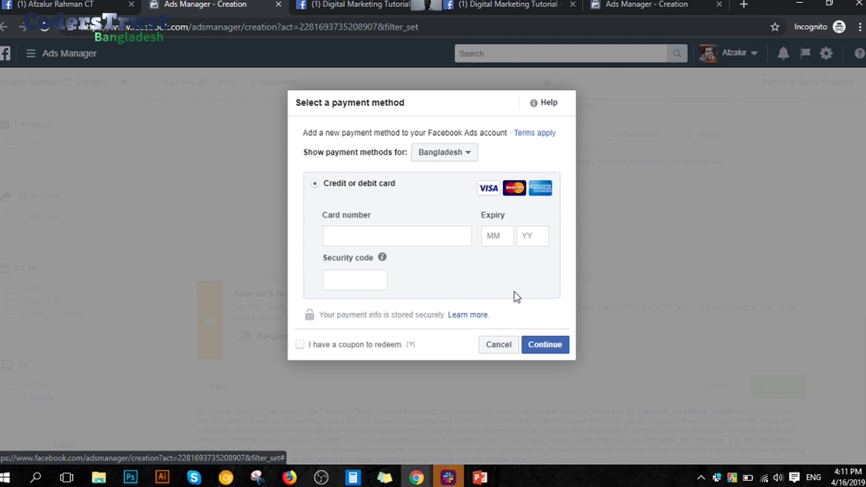
{"action": "left_click", "coordinate": [504, 347]}
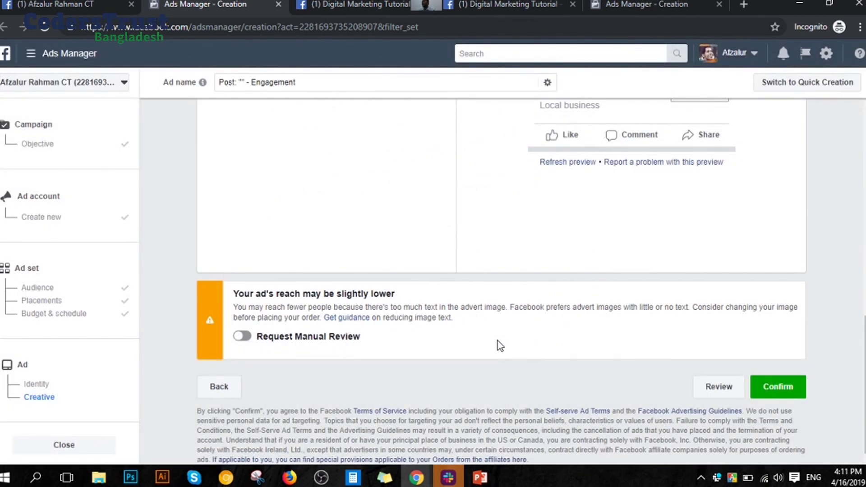